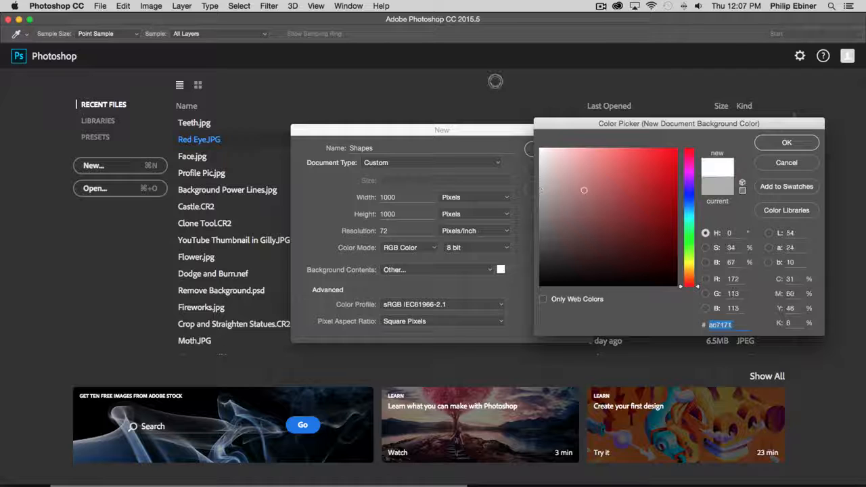
# - Create the 1000 x 1000 pixel document Shapes at 72 pixels/inch with a white background
pyautogui.click(798, 143)
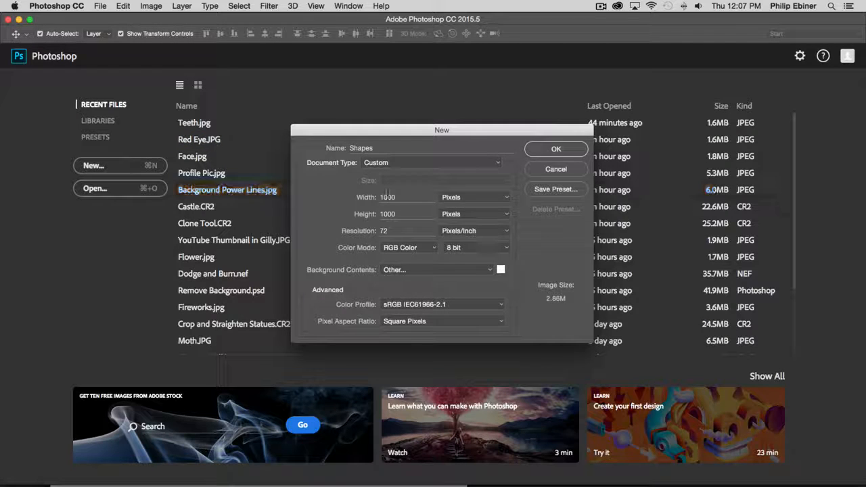
pyautogui.click(556, 150)
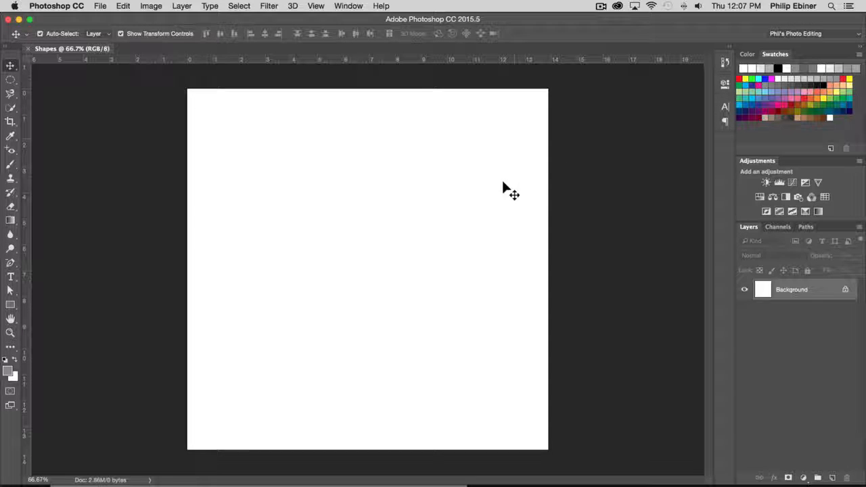
# - Choose the Rectangle Tool and set its fill colour to purple
pyautogui.click(11, 305)
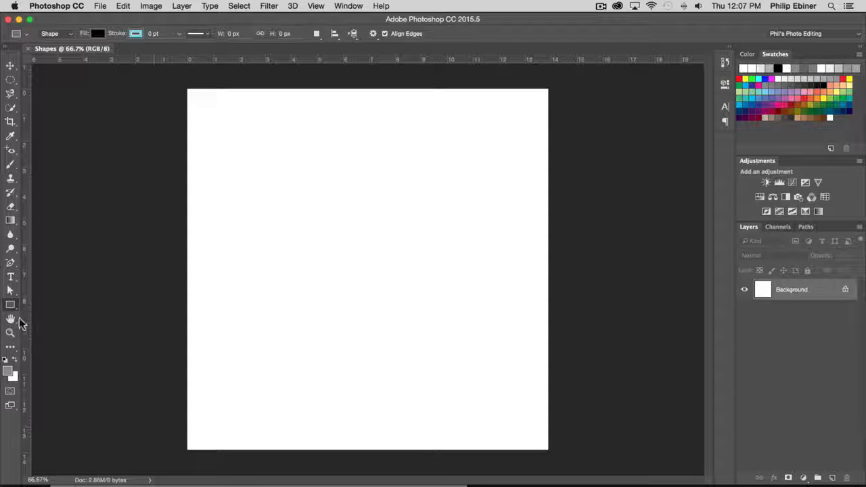
pyautogui.rightClick(11, 306)
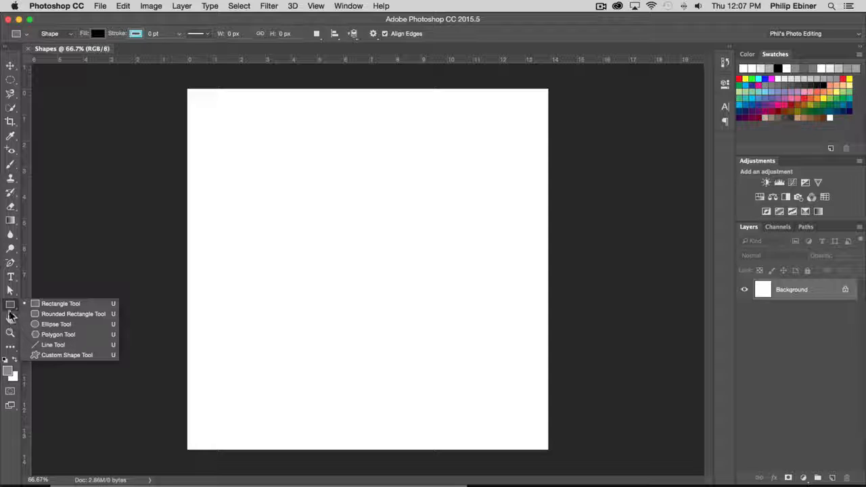
pyautogui.click(60, 304)
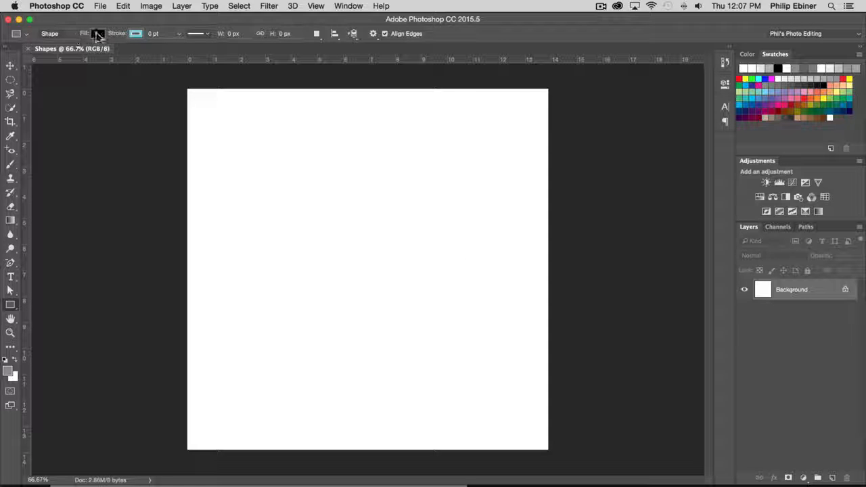
pyautogui.click(98, 35)
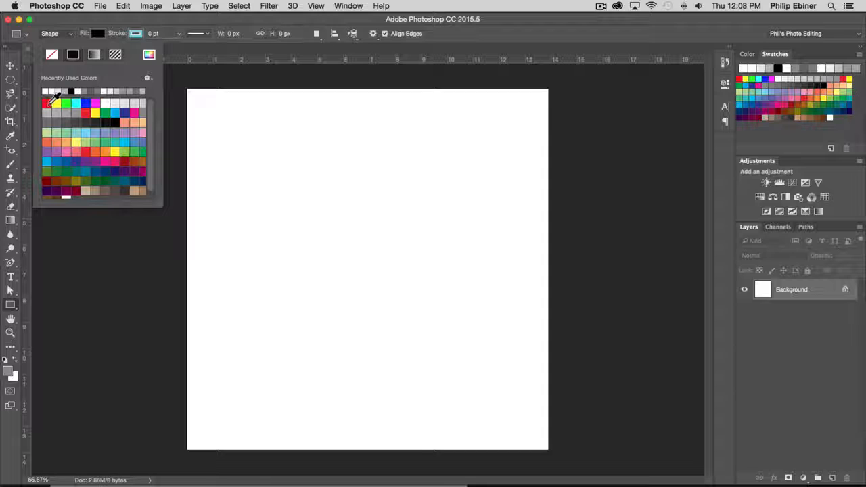
pyautogui.click(46, 152)
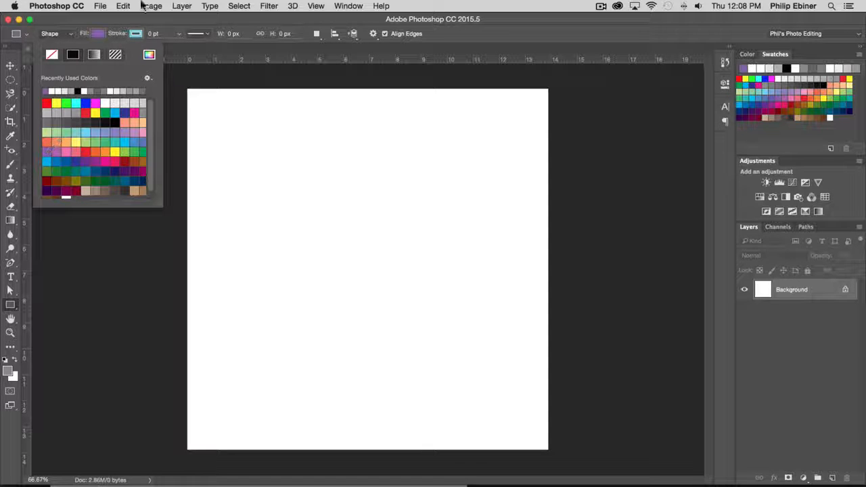
pyautogui.click(122, 23)
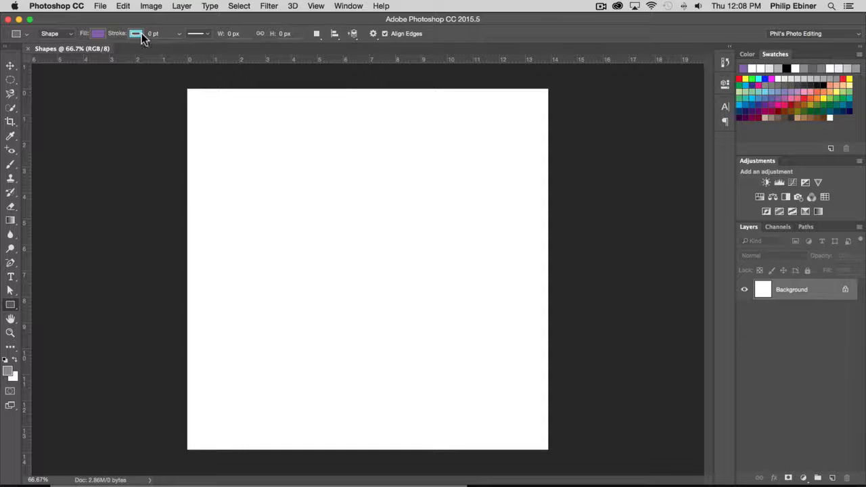
pyautogui.click(139, 33)
pyautogui.click(144, 33)
pyautogui.click(207, 33)
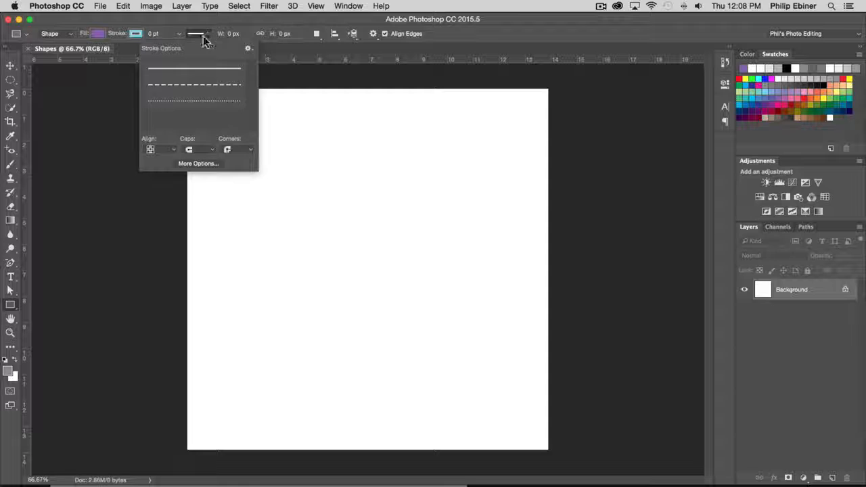
pyautogui.click(243, 21)
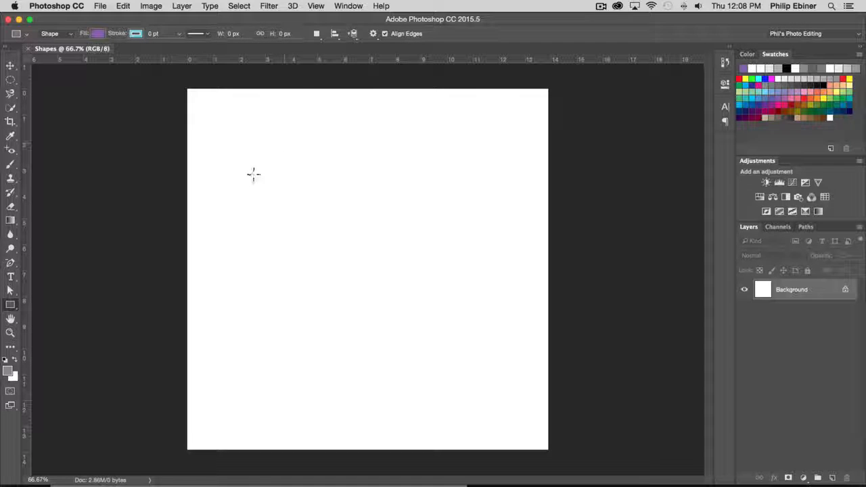
# - Draw a purple rectangle about 678 x 629 px around the middle of the canvas
pyautogui.moveTo(250, 159); pyautogui.dragTo(495, 385)
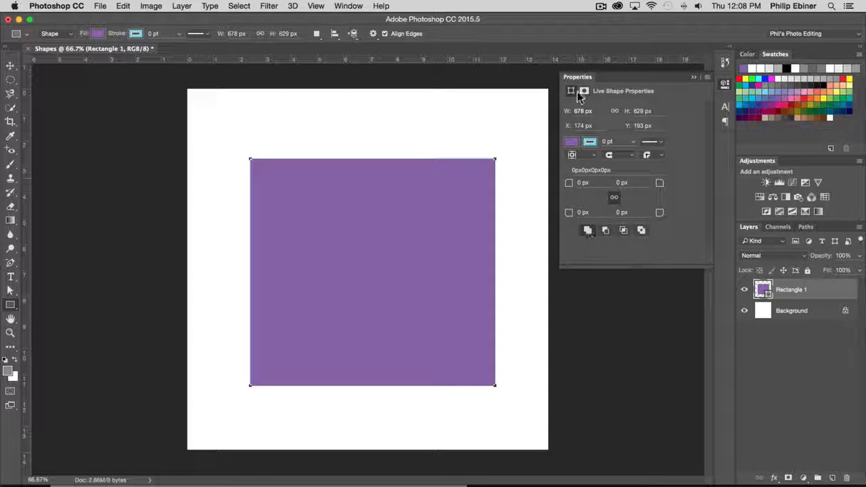
pyautogui.click(727, 84)
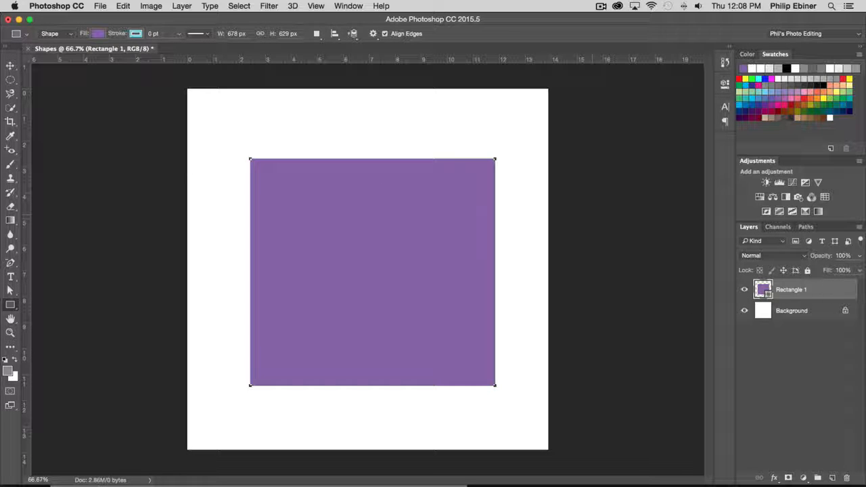
# - Scale the rectangle down to about 46% width and 51% height, rotate it about 42° and position it as a diamond near the canvas centre
pyautogui.click(10, 66)
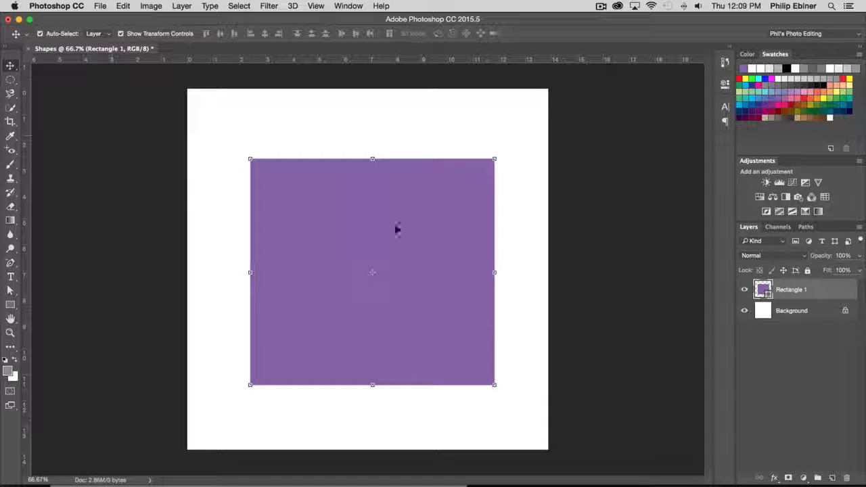
pyautogui.moveTo(397, 230)
pyautogui.mouseDown()
pyautogui.moveTo(380, 196)
pyautogui.moveTo(402, 224)
pyautogui.moveTo(391, 223)
pyautogui.mouseUp()
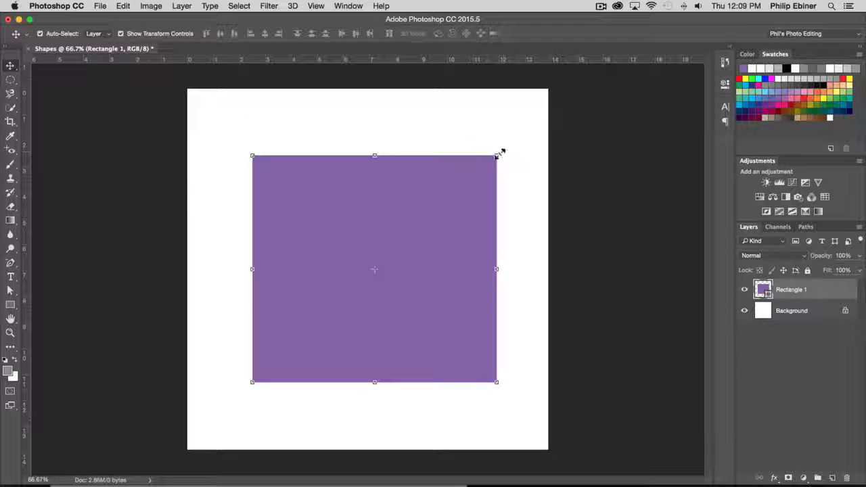
pyautogui.moveTo(500, 151); pyautogui.dragTo(482, 160)
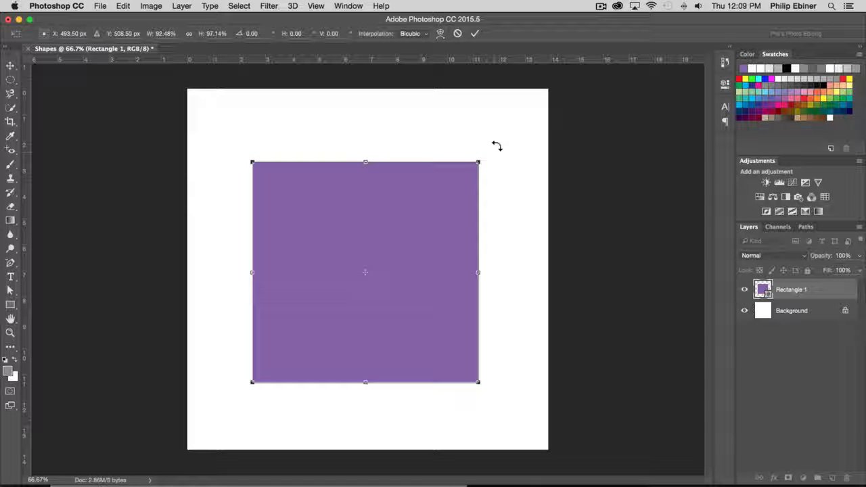
pyautogui.moveTo(495, 139); pyautogui.dragTo(383, 281)
pyautogui.moveTo(252, 237); pyautogui.dragTo(270, 225)
pyautogui.moveTo(304, 251); pyautogui.dragTo(361, 170)
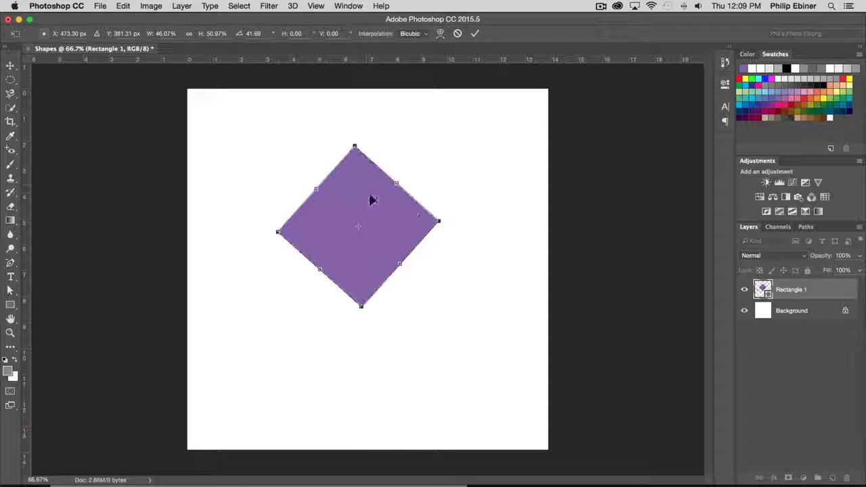
pyautogui.moveTo(419, 218); pyautogui.dragTo(426, 241)
pyautogui.press('Return')
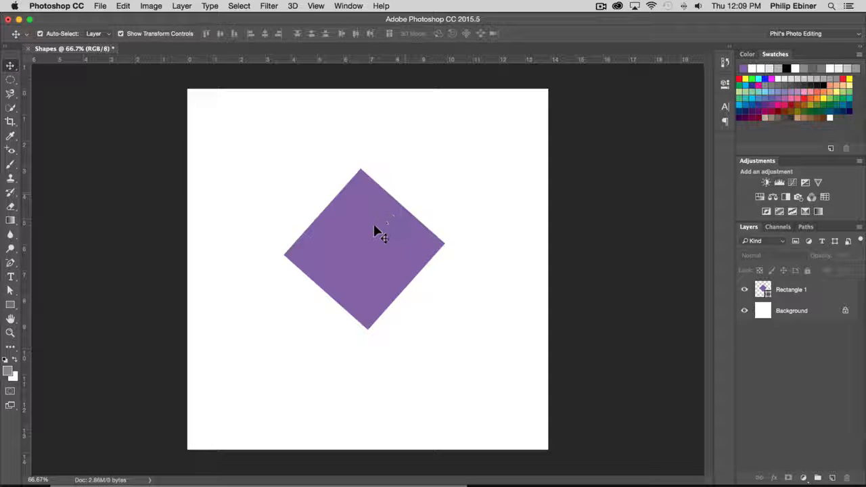
# - Give the purple diamond a black stroke about 17.89 pt wide
pyautogui.click(771, 298)
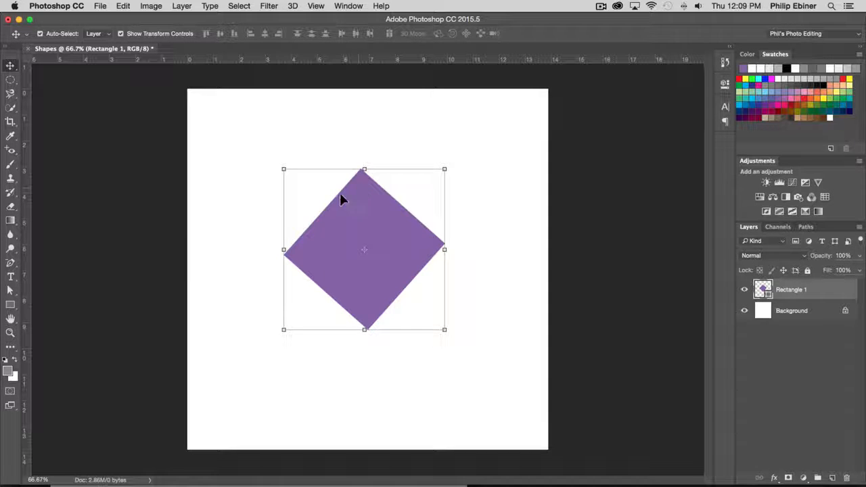
pyautogui.click(11, 304)
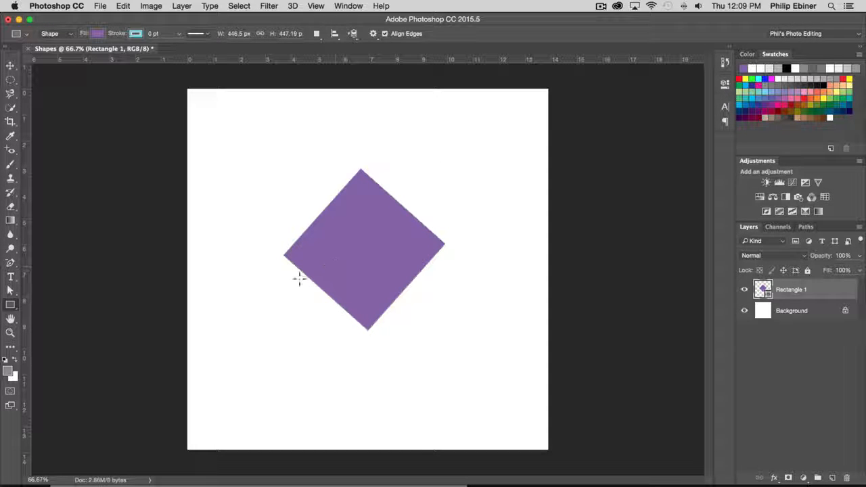
pyautogui.click(136, 34)
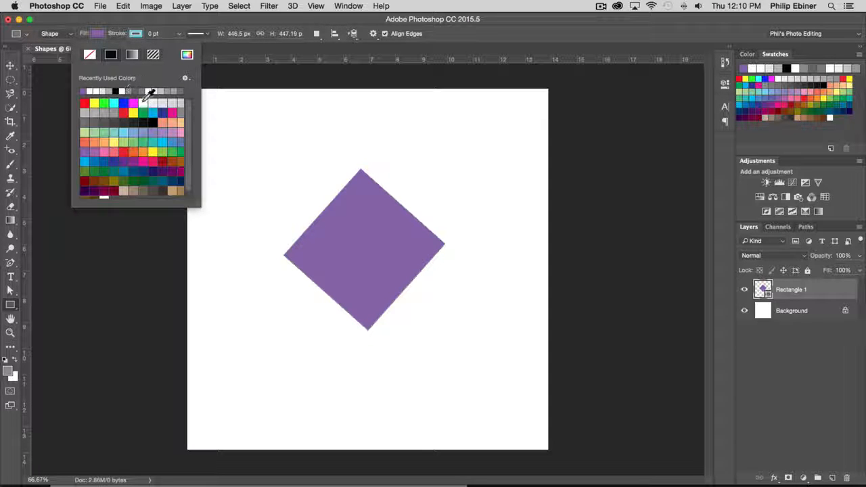
pyautogui.click(116, 90)
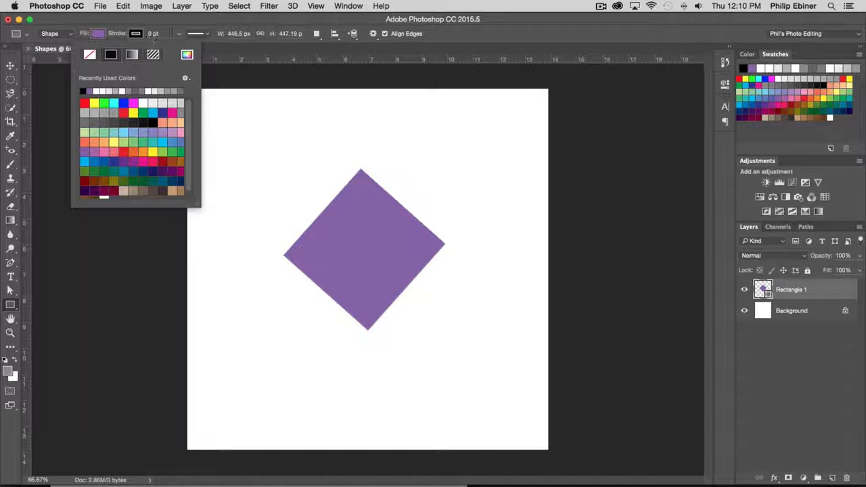
pyautogui.click(183, 28)
pyautogui.moveTo(185, 46); pyautogui.dragTo(199, 47)
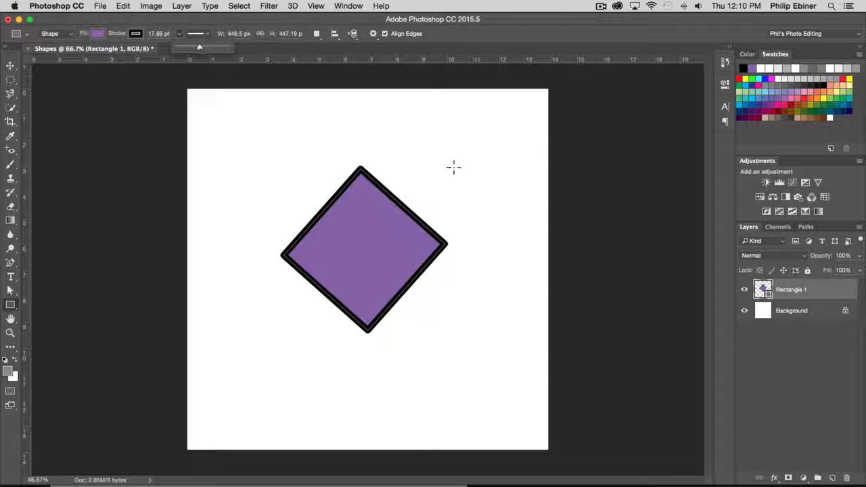
# - Change the diamond's stroke to the dotted style and align it to Center after trying the Outside alignment
pyautogui.click(206, 33)
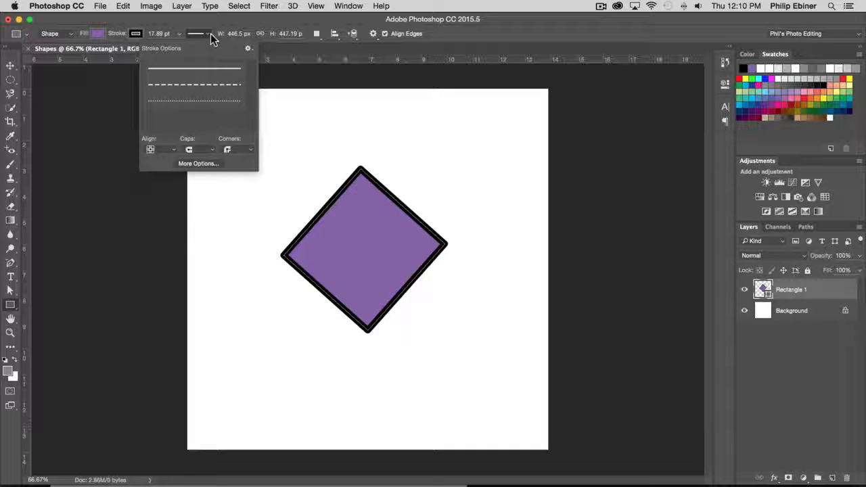
pyautogui.click(202, 102)
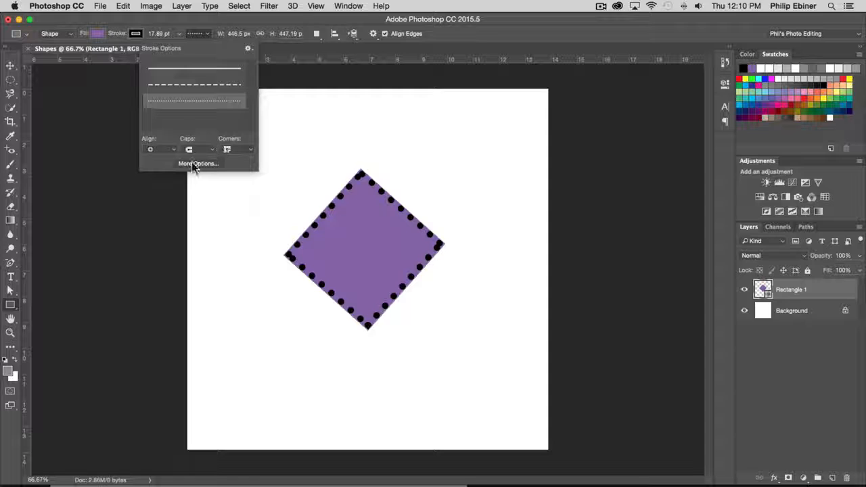
pyautogui.click(191, 163)
pyautogui.moveTo(413, 171); pyautogui.dragTo(523, 76)
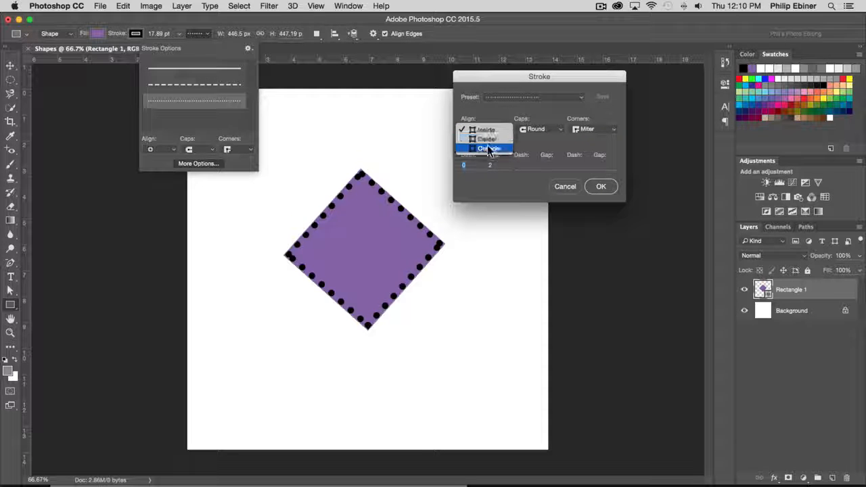
pyautogui.click(488, 148)
pyautogui.click(493, 132)
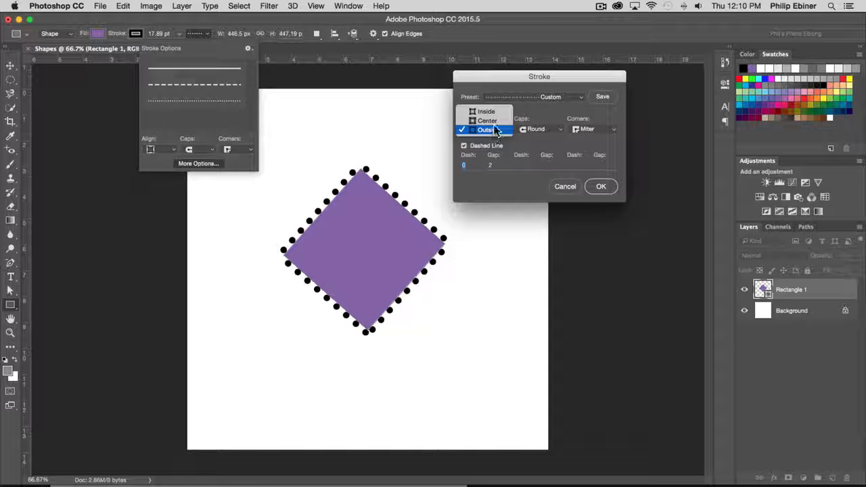
pyautogui.click(494, 119)
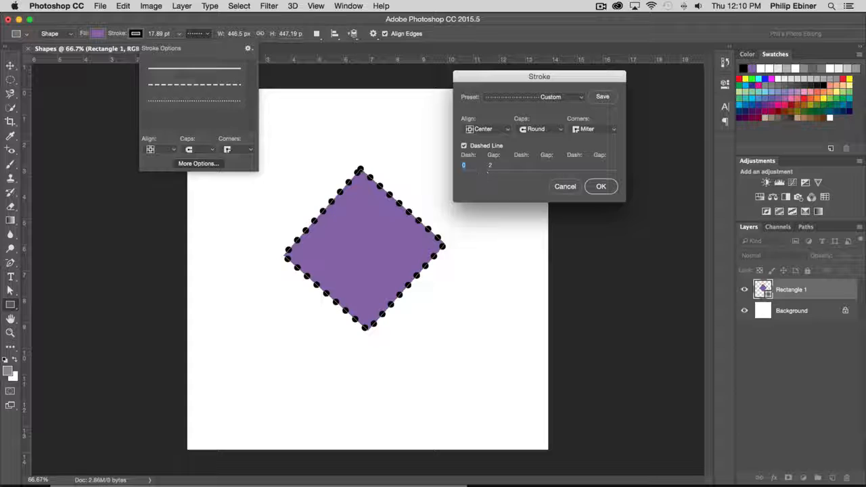
# - Define the stroke's dash pattern as dash 5, gap 5, dash 3, gap 3, trying a first gap of 1 along the way
pyautogui.write('5')
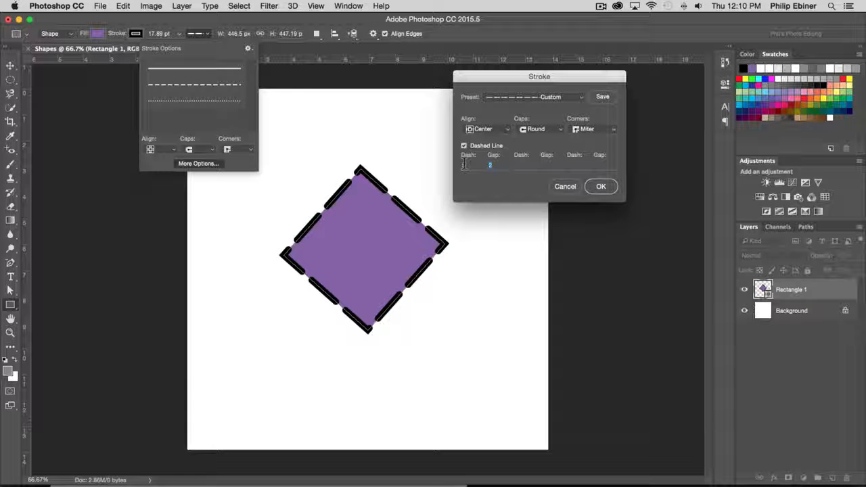
pyautogui.write('1')
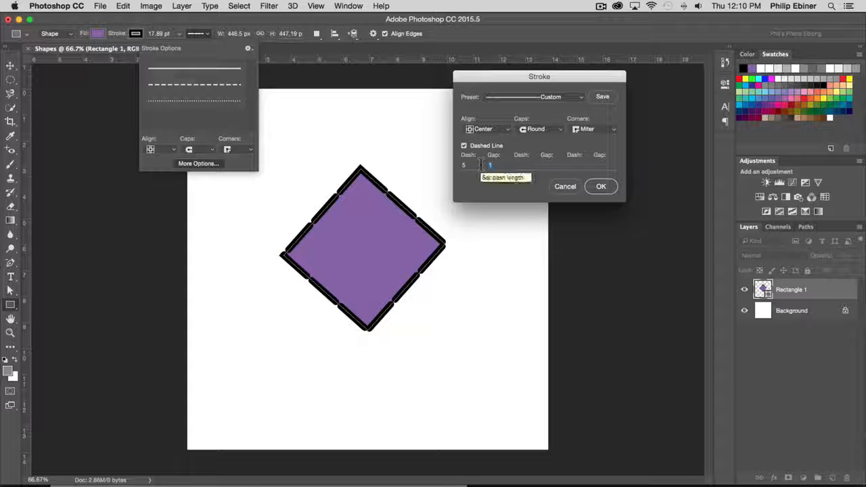
pyautogui.write('5')
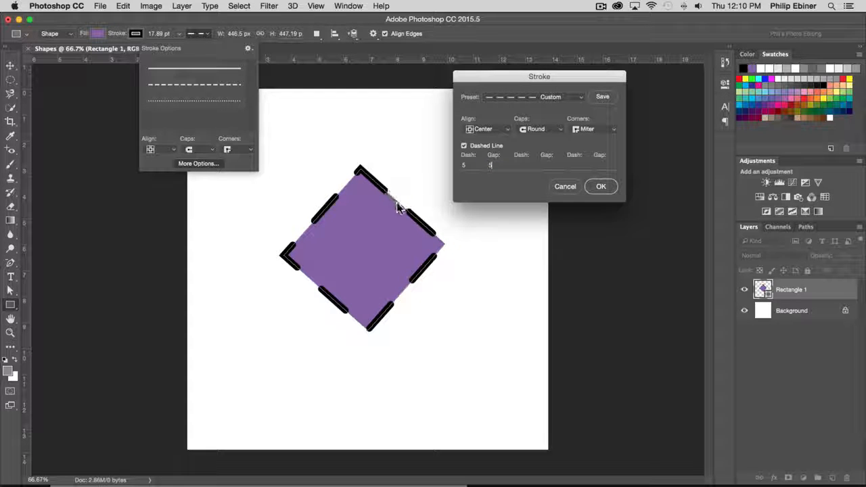
pyautogui.click(517, 165)
pyautogui.write('3')
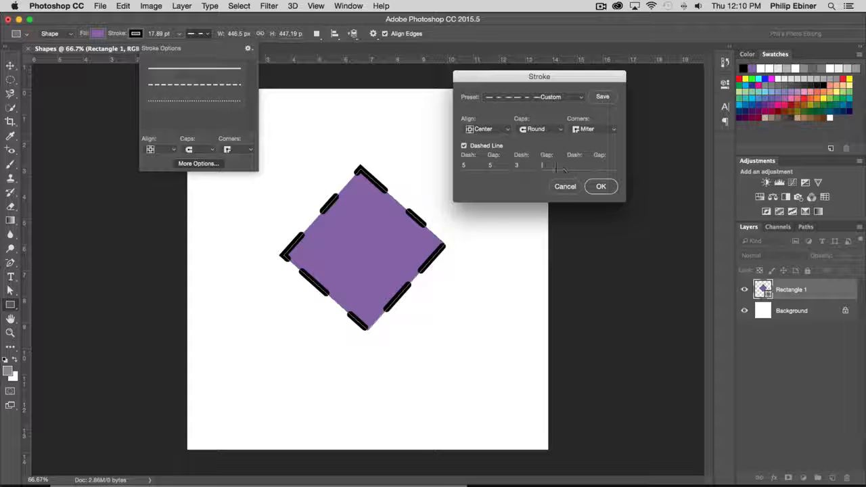
pyautogui.write('3')
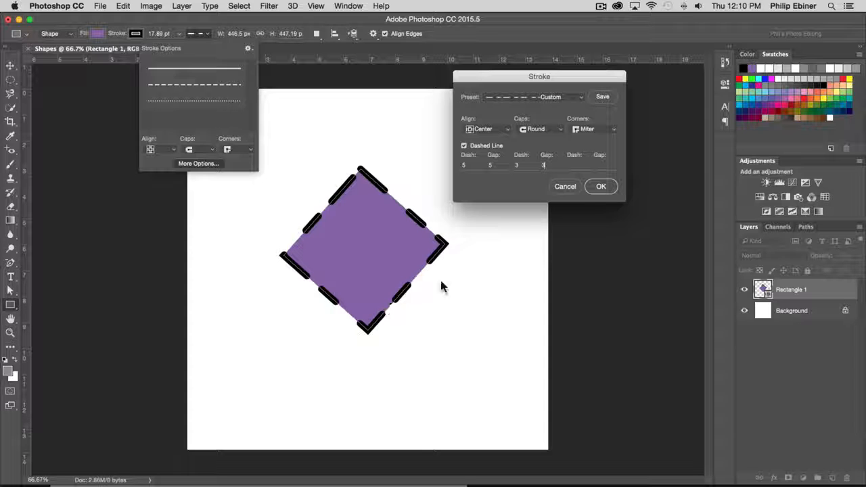
# - Change the diamond's dashed stroke to Butt caps and accept the stroke settings
pyautogui.click(541, 129)
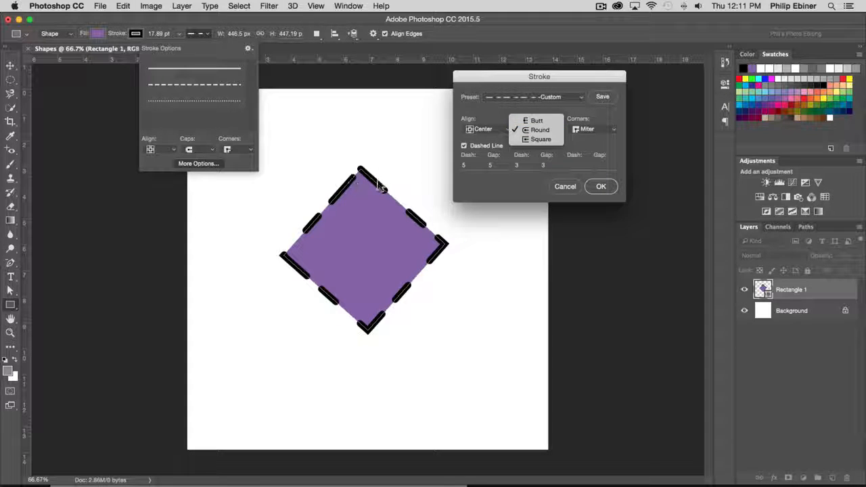
pyautogui.click(536, 120)
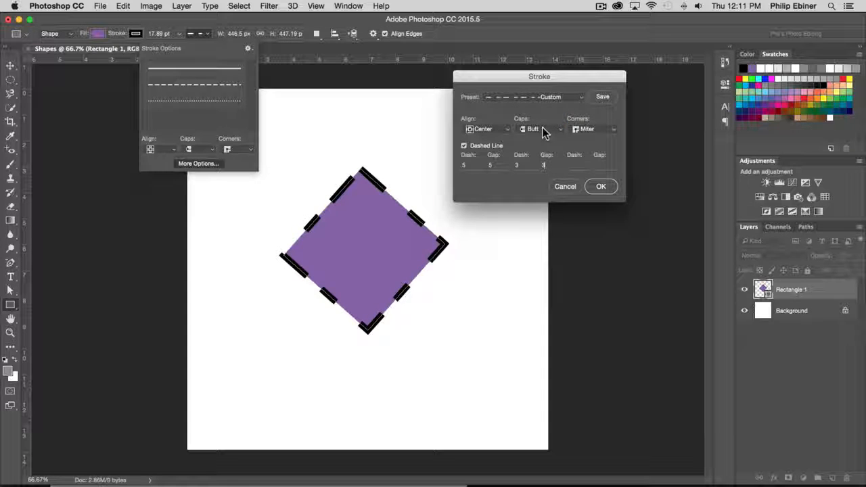
pyautogui.click(542, 127)
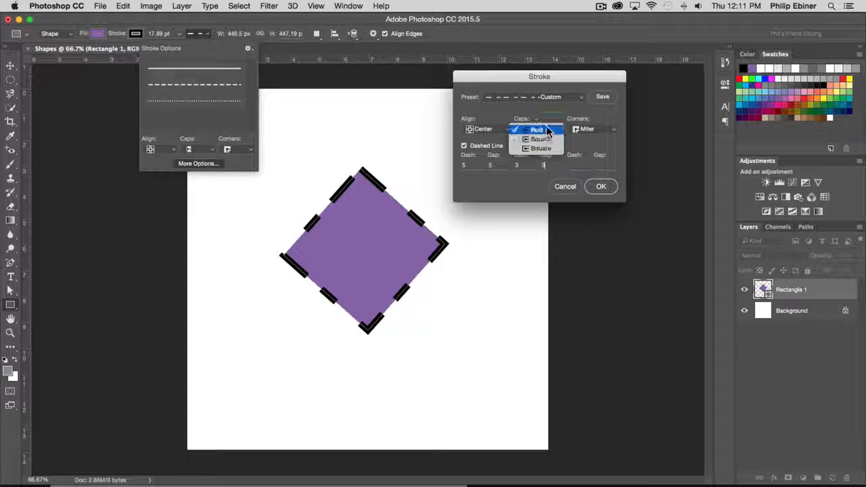
pyautogui.click(536, 129)
pyautogui.click(601, 186)
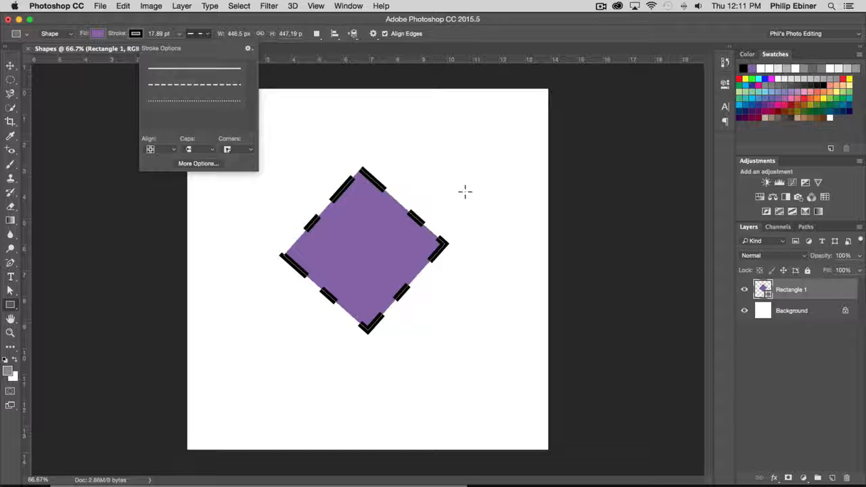
pyautogui.click(199, 32)
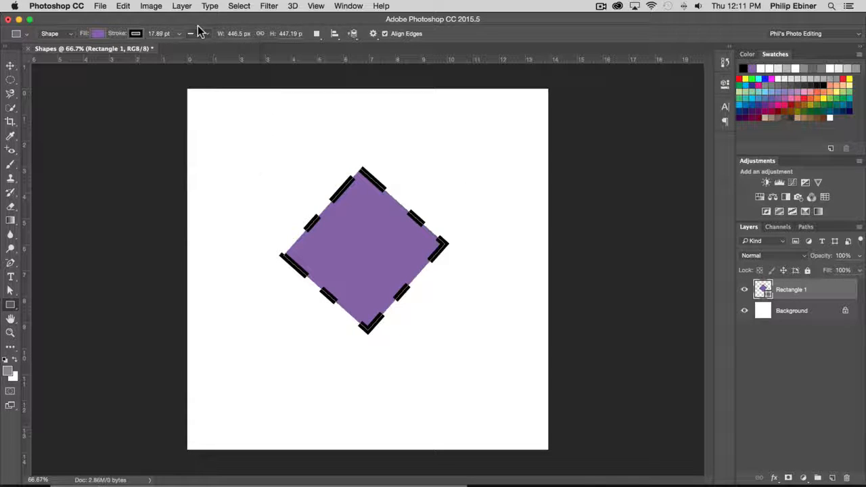
# - Remove the stroke from the purple diamond by setting its stroke colour to none
pyautogui.click(136, 34)
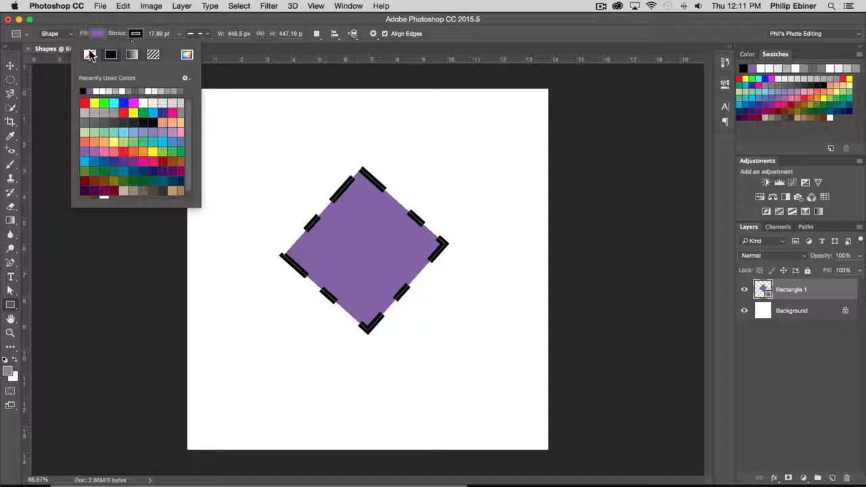
pyautogui.click(90, 55)
pyautogui.click(278, 54)
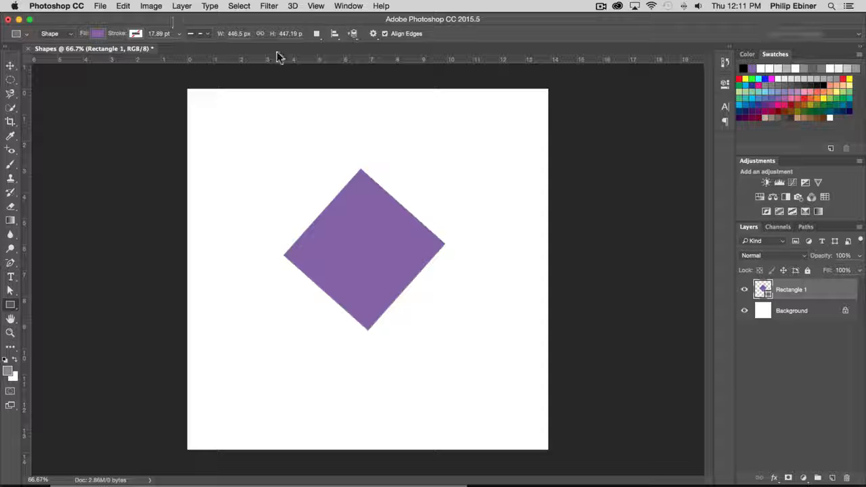
# - Delete the diamond's topmost anchor point with the Delete Anchor Point tool, leaving a triangle
pyautogui.click(8, 67)
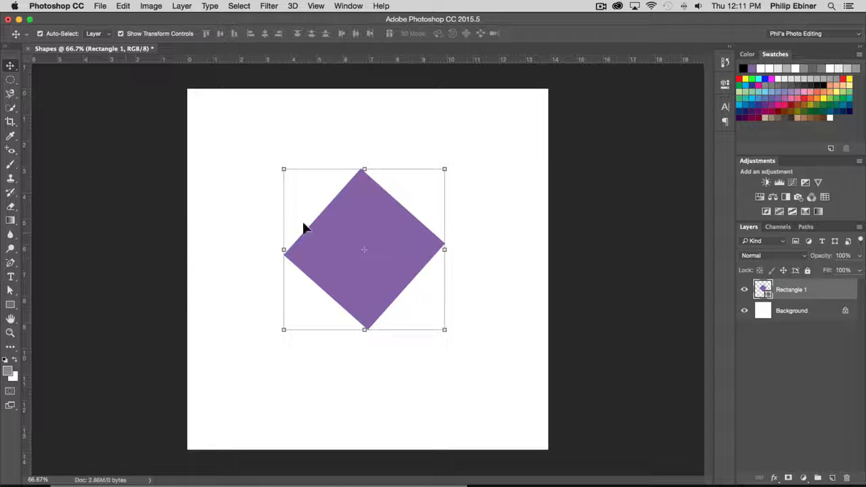
pyautogui.click(16, 267)
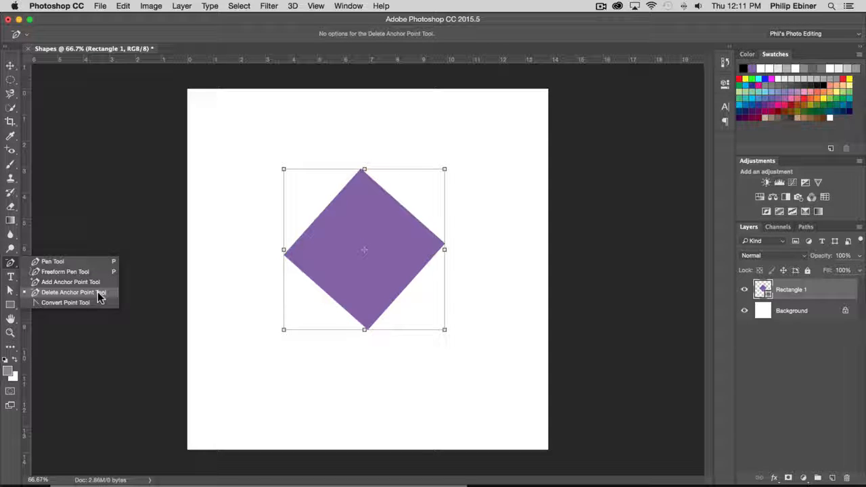
pyautogui.click(65, 293)
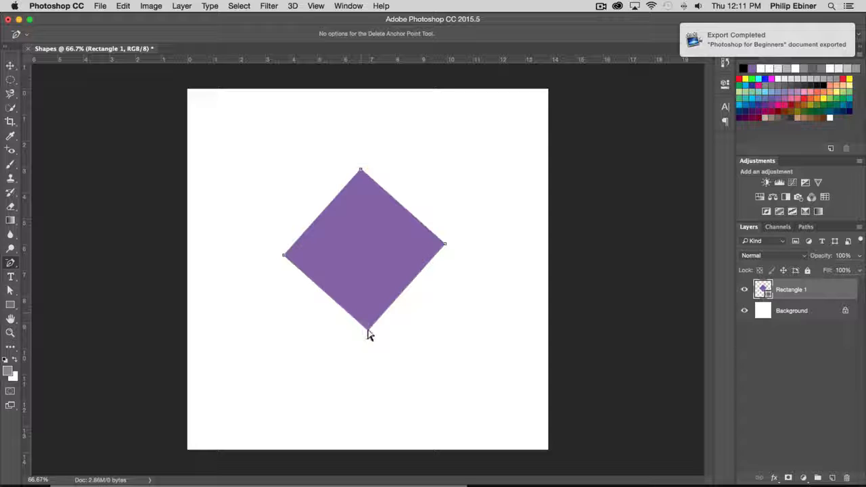
pyautogui.click(361, 170)
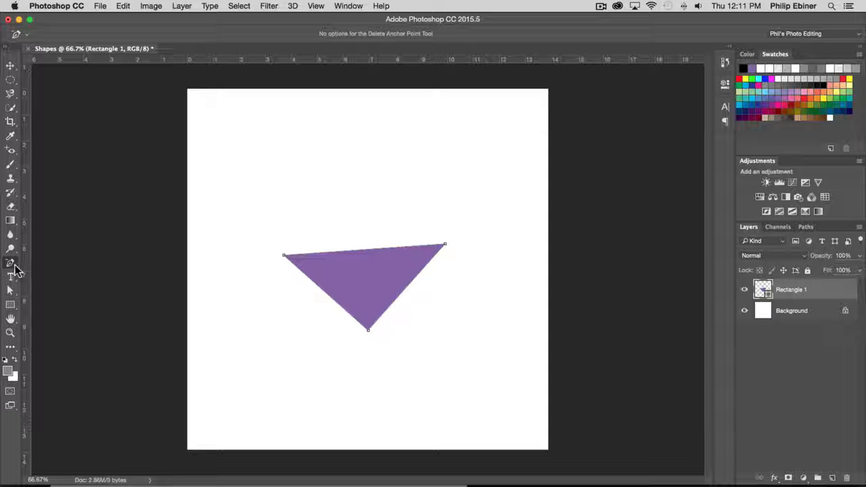
# - Add two anchor points on the triangle's upper edge and pull both upward to form a wavy curve
pyautogui.click(13, 267)
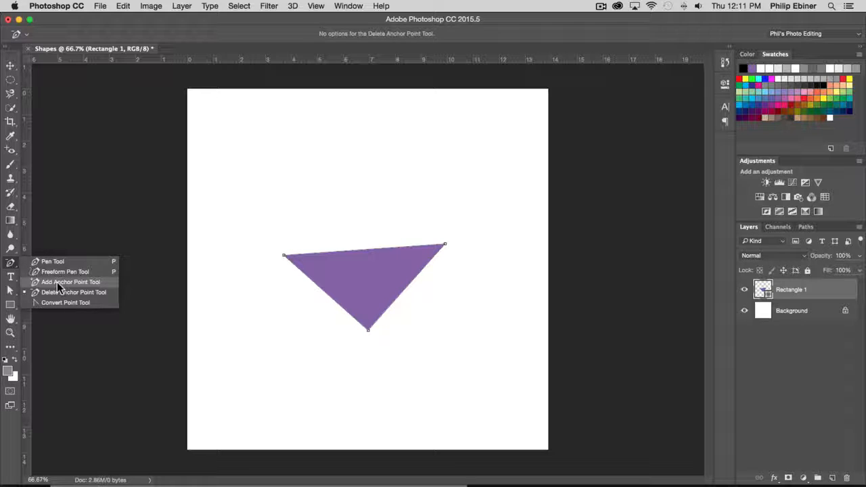
pyautogui.click(60, 283)
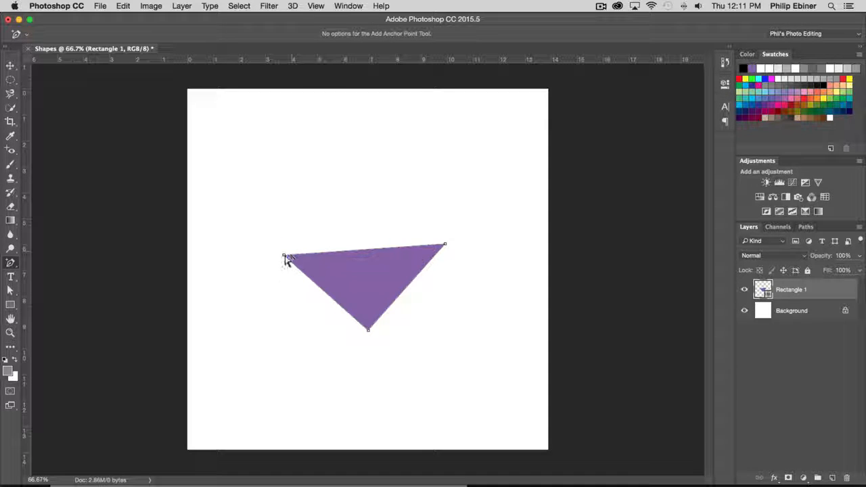
pyautogui.click(342, 253)
pyautogui.click(403, 248)
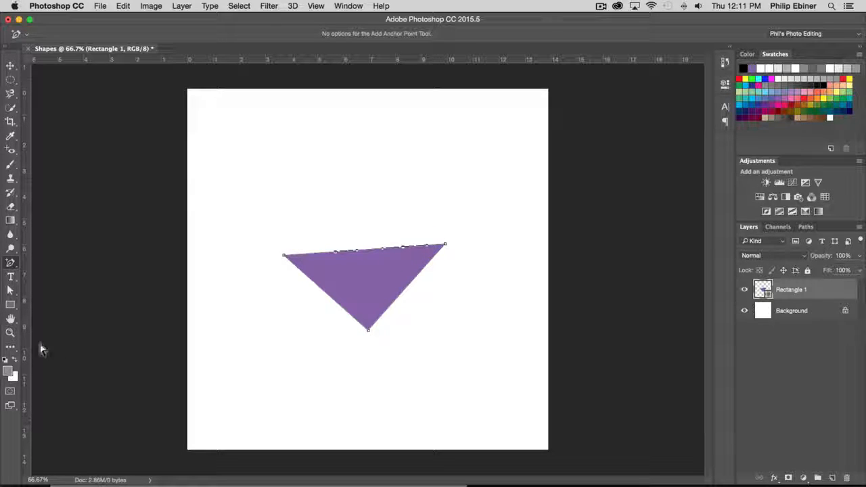
pyautogui.moveTo(336, 253); pyautogui.dragTo(332, 226)
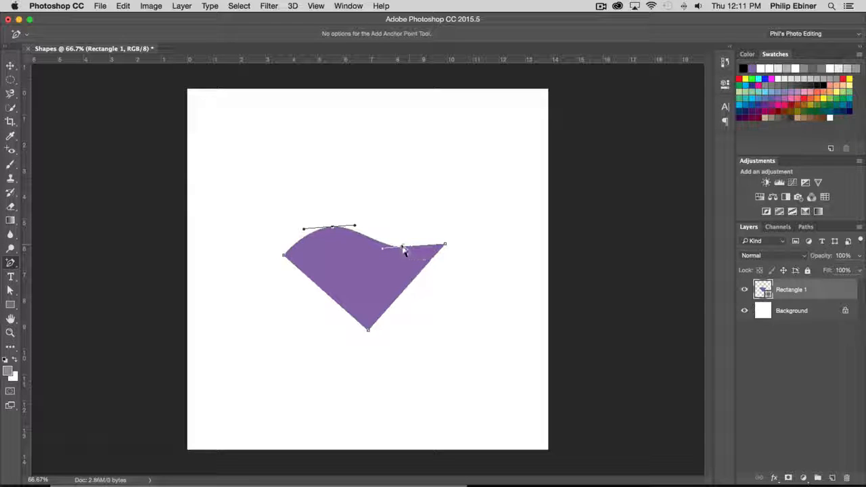
pyautogui.moveTo(403, 247); pyautogui.dragTo(402, 202)
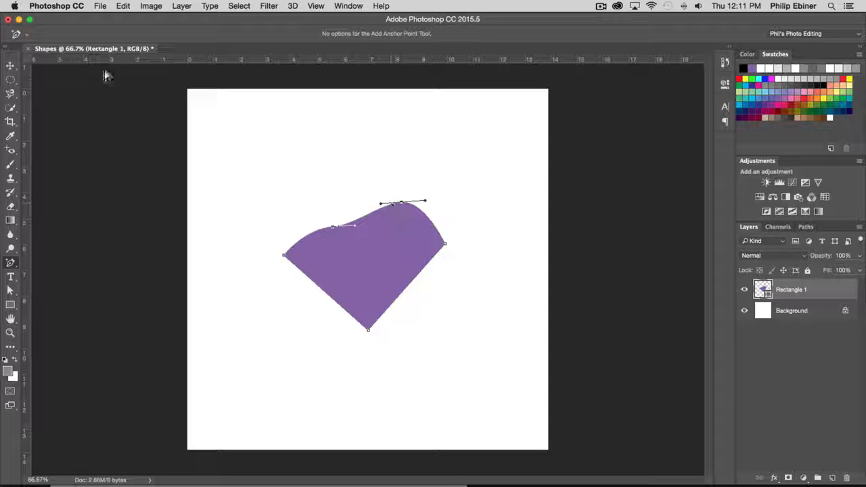
pyautogui.click(10, 66)
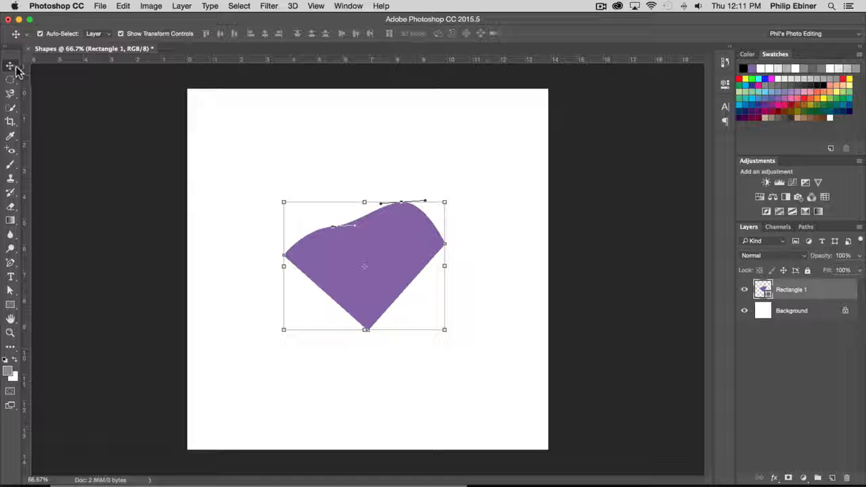
pyautogui.click(410, 169)
pyautogui.click(330, 246)
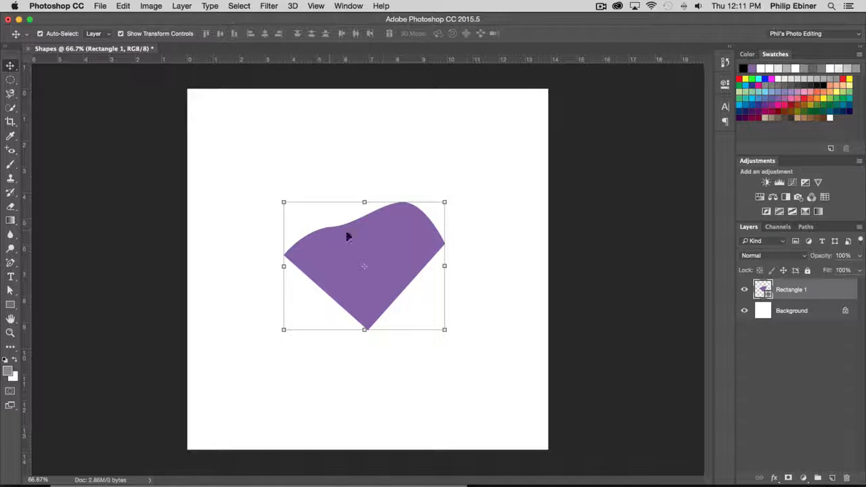
# - With the Direct Selection tool, shift the shape's bottom and right anchor points rightward and stretch the upper curve's direction handles into stronger bulges
pyautogui.click(10, 291)
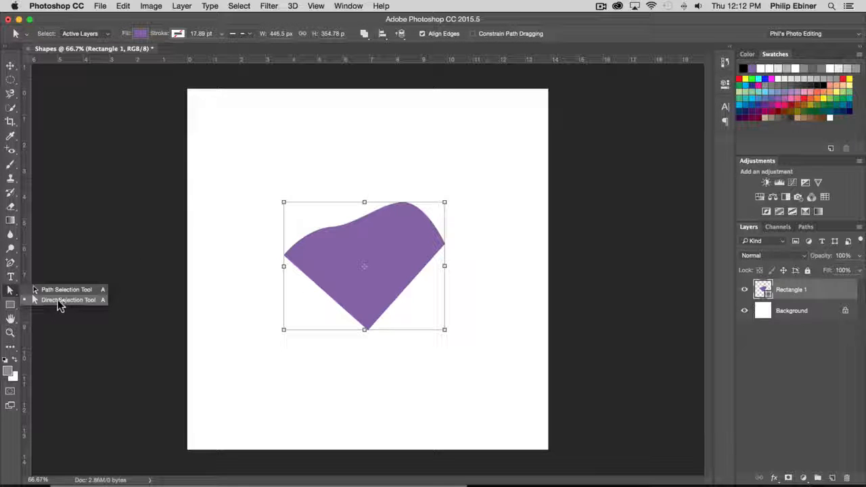
pyautogui.click(37, 300)
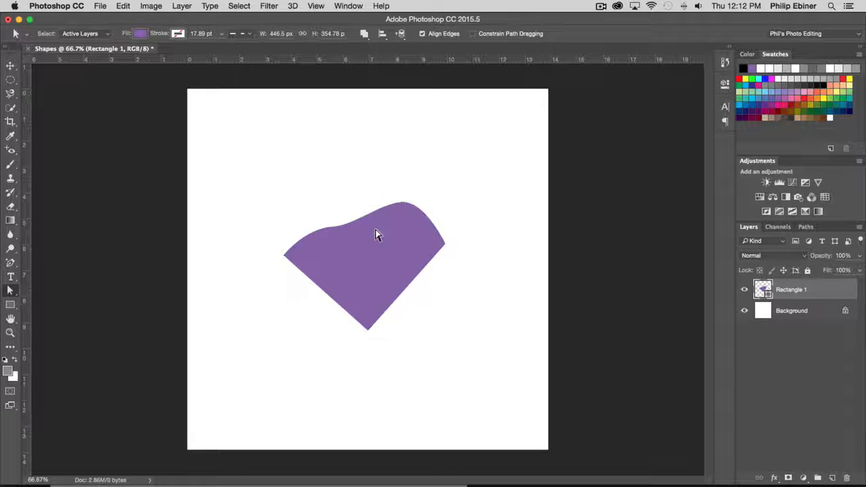
pyautogui.click(333, 228)
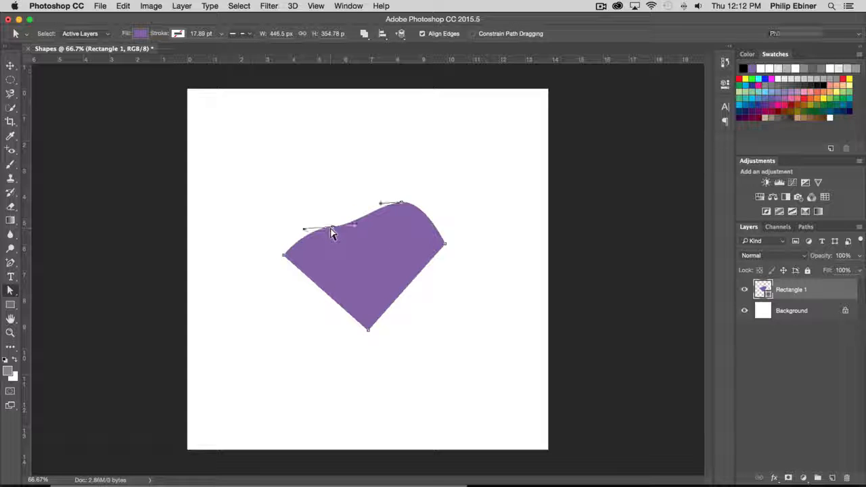
pyautogui.moveTo(369, 332); pyautogui.dragTo(427, 322)
pyautogui.moveTo(447, 245); pyautogui.dragTo(487, 247)
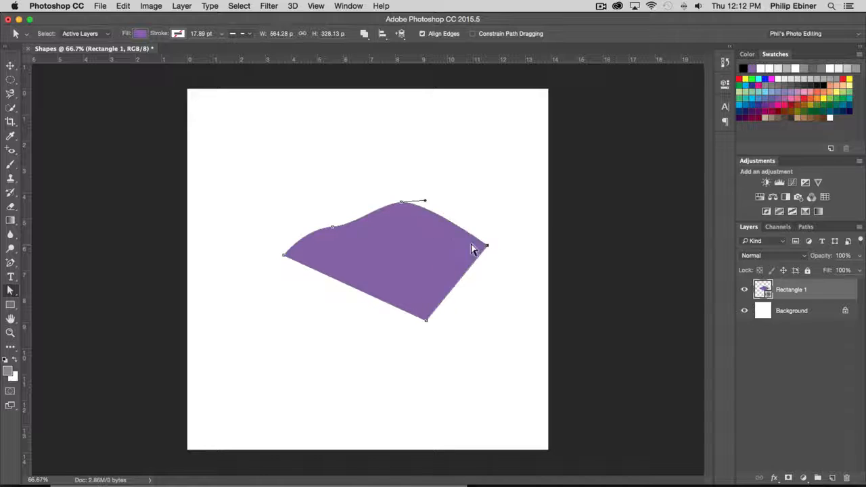
pyautogui.moveTo(424, 200); pyautogui.dragTo(487, 143)
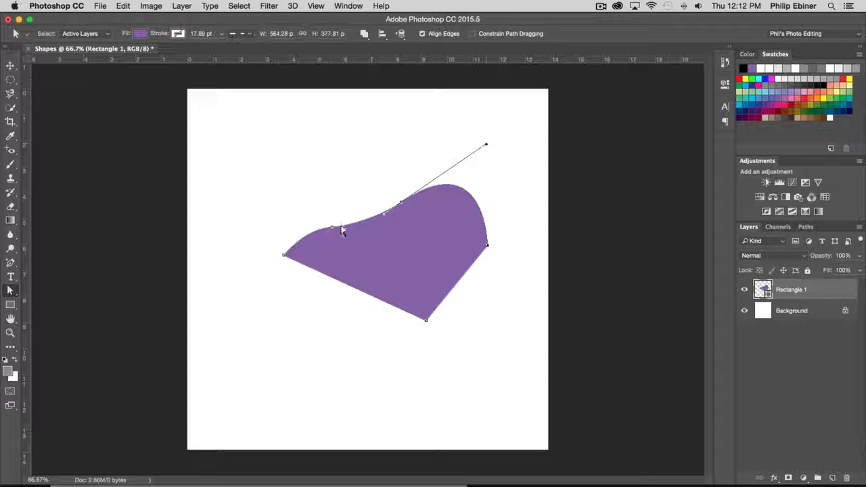
pyautogui.moveTo(344, 229); pyautogui.dragTo(265, 196)
pyautogui.click(323, 196)
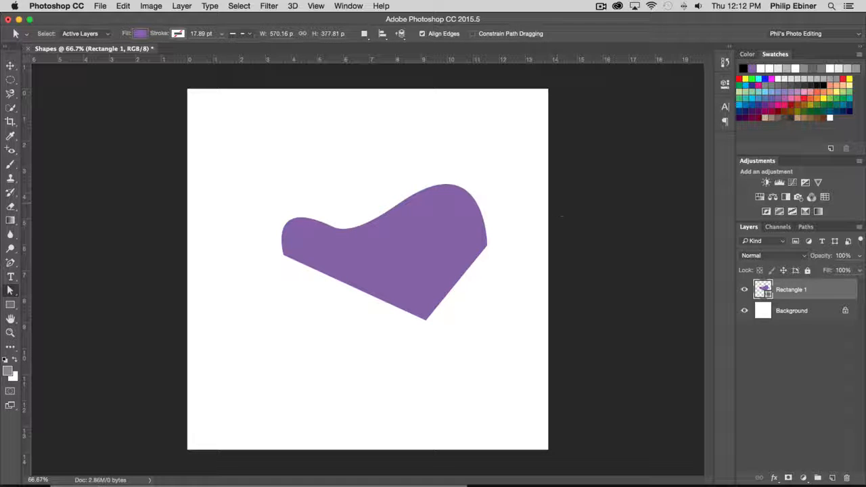
# - Switch to the Ellipse tool for drawing a new shape
pyautogui.click(10, 304)
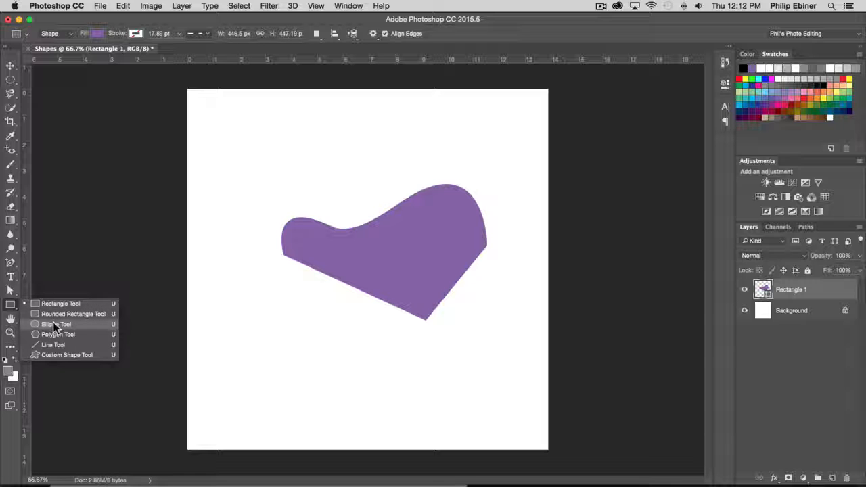
pyautogui.click(58, 325)
# - Try a light blue fill while the purple shape's layer is selected, and undo it
pyautogui.click(98, 33)
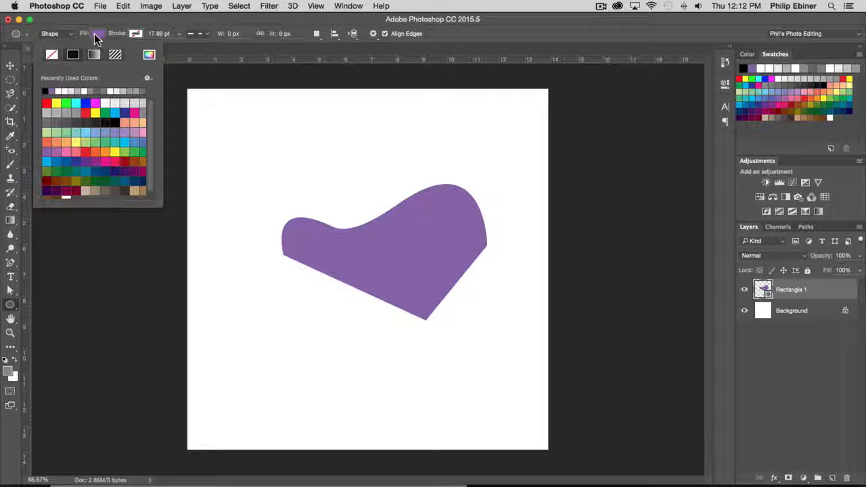
pyautogui.click(120, 112)
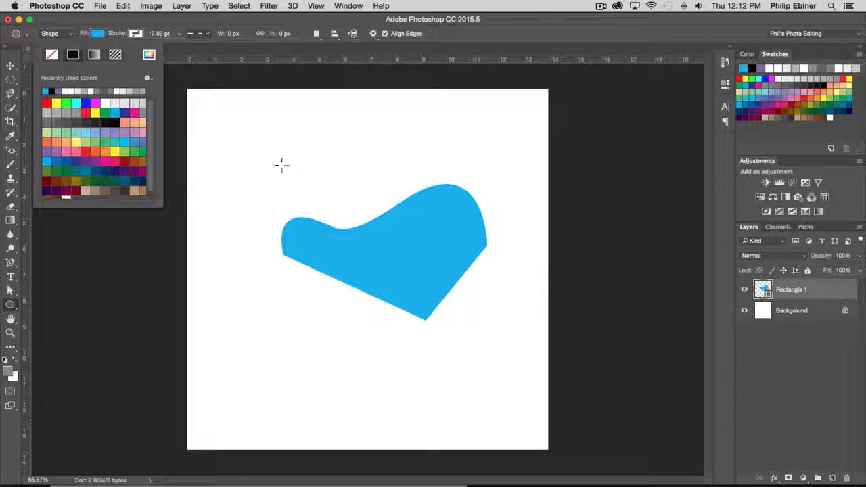
pyautogui.click(104, 35)
pyautogui.press('super+z')
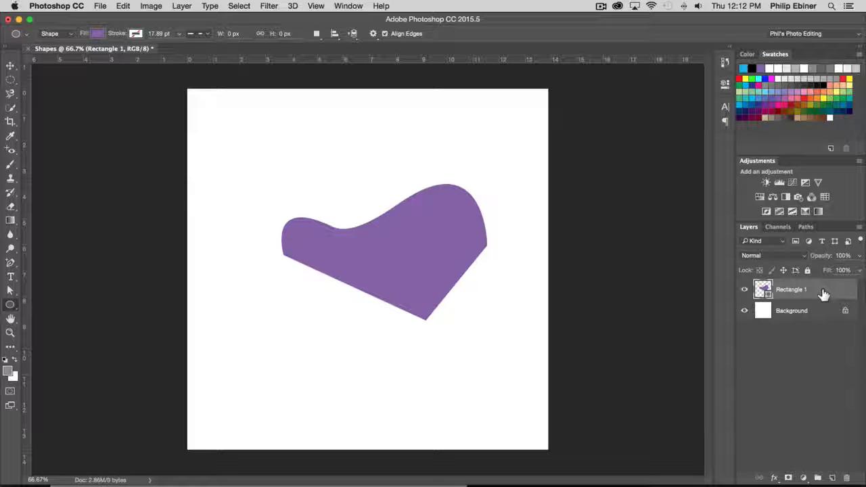
# - Deselect the layers, set the fill to bright blue and draw a circle about 367 px across overlapping the purple shape
pyautogui.click(785, 396)
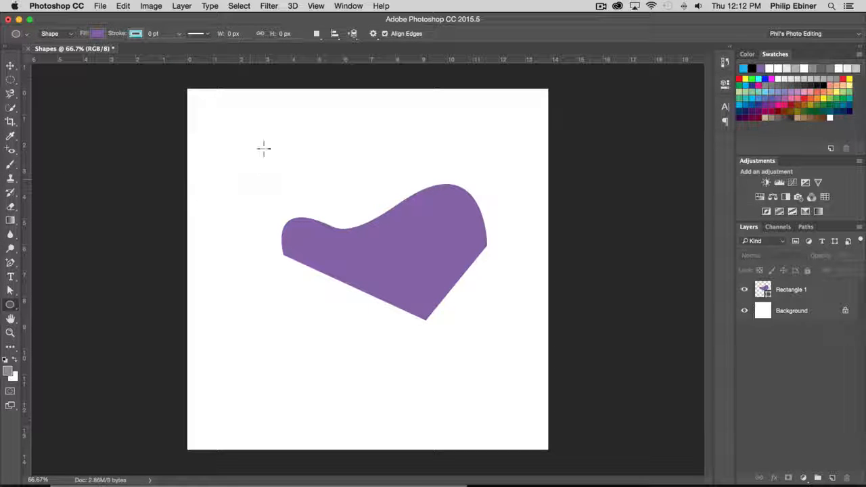
pyautogui.click(97, 33)
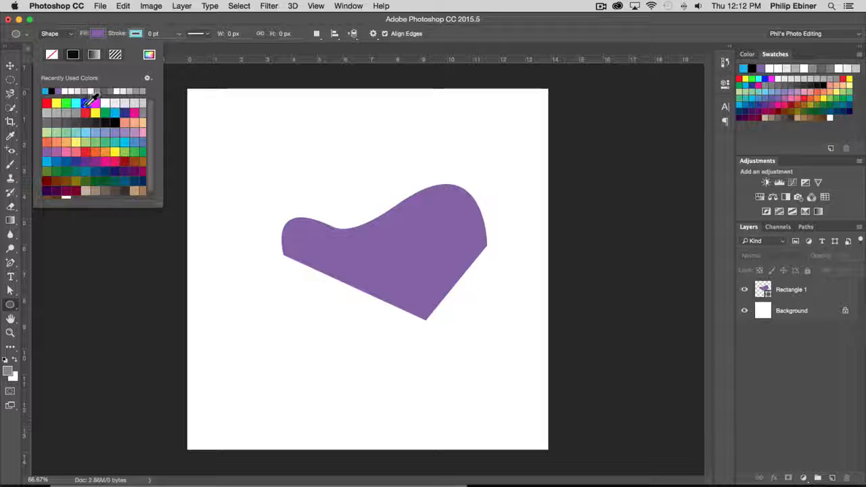
pyautogui.click(85, 103)
pyautogui.moveTo(251, 148); pyautogui.dragTo(386, 338)
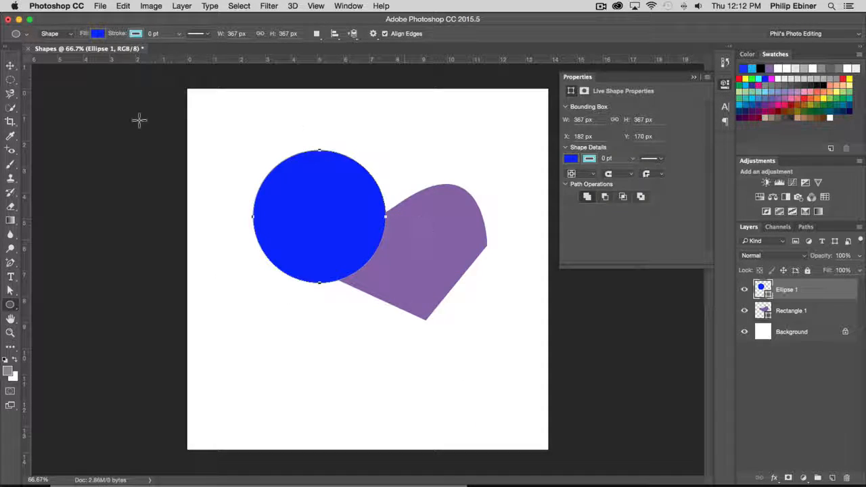
# - Move the blue circle to about X 133 px, Y 317 px and place its layer beneath Rectangle 1
pyautogui.click(10, 66)
pyautogui.moveTo(391, 196); pyautogui.dragTo(359, 244)
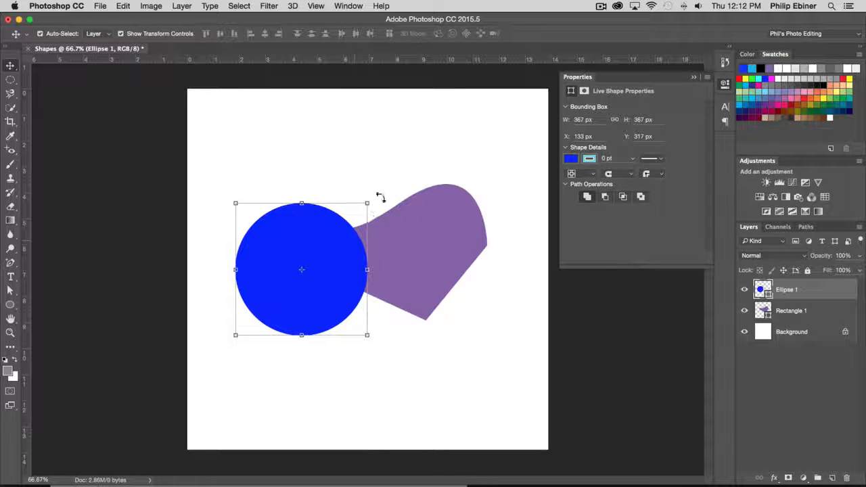
pyautogui.moveTo(812, 297); pyautogui.dragTo(807, 318)
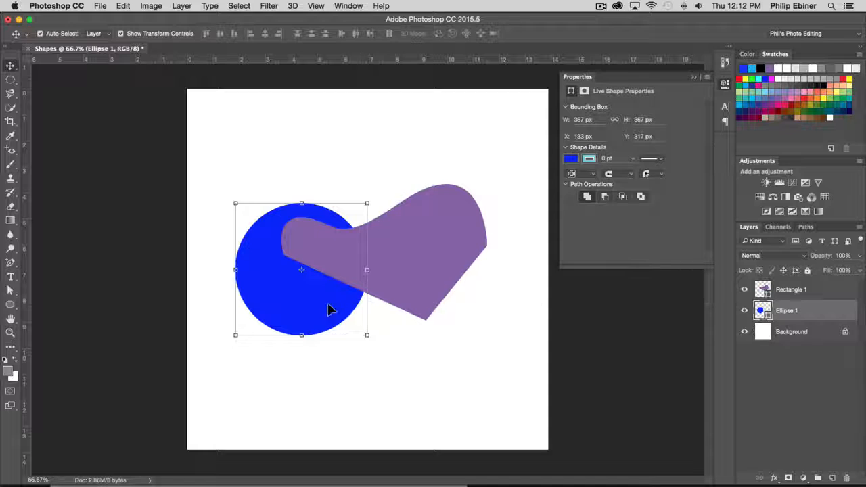
# - Enlarge the blue circle proportionally with Free Transform and reposition it behind the left part of the purple shape
pyautogui.moveTo(329, 310); pyautogui.dragTo(352, 273)
pyautogui.hotkey('ctrl', 't')
pyautogui.moveTo(390, 297); pyautogui.dragTo(479, 375)
pyautogui.moveTo(355, 346); pyautogui.dragTo(339, 311)
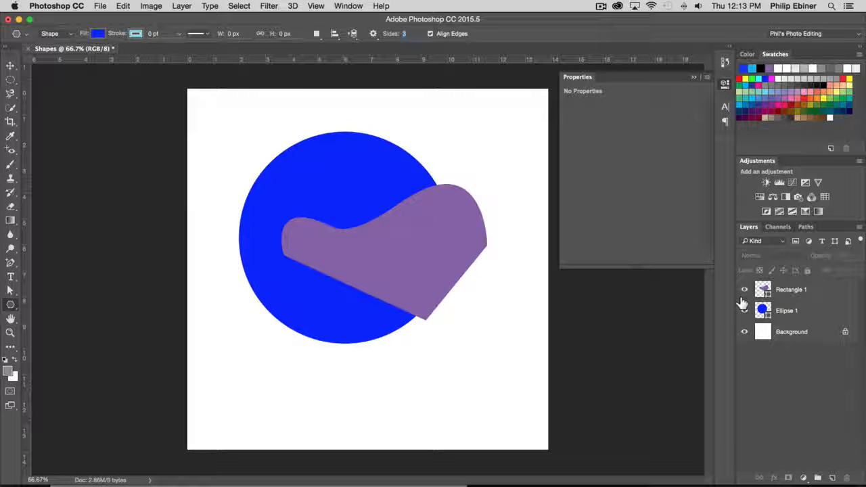
# - Hide the Rectangle 1 and Ellipse 1 layers, leaving only the white background showing
pyautogui.click(745, 290)
pyautogui.click(745, 312)
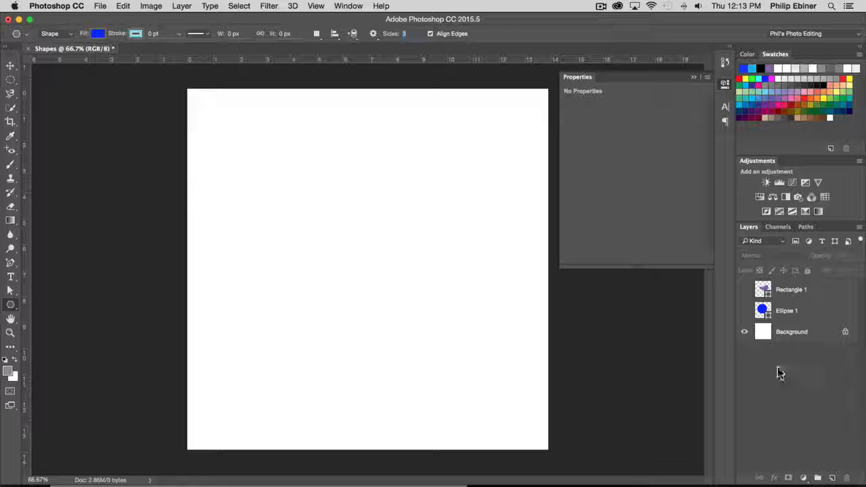
# - Set the Polygon tool to 3 sides with a salmon fill and draw a triangle about 427 by 378 px near the canvas's upper edge
pyautogui.click(18, 303)
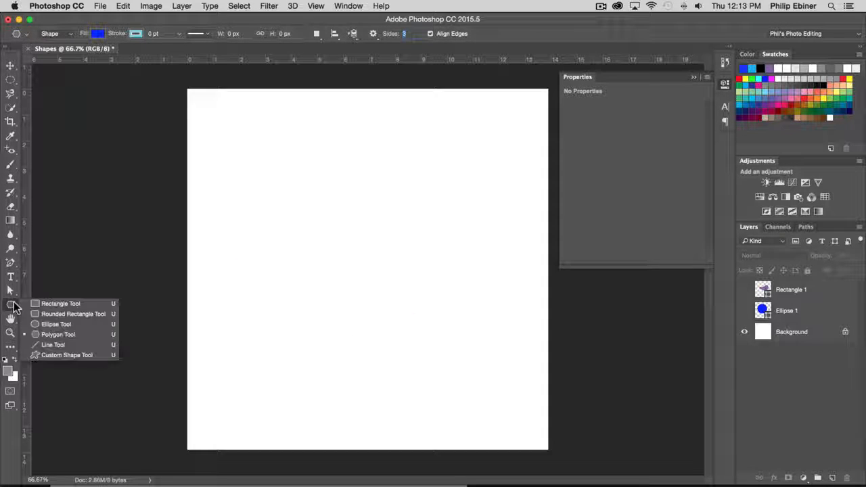
pyautogui.click(63, 334)
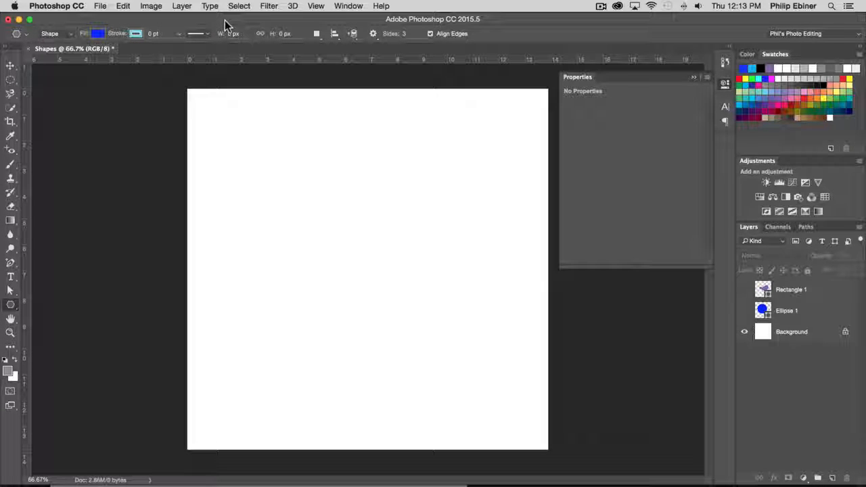
pyautogui.click(411, 35)
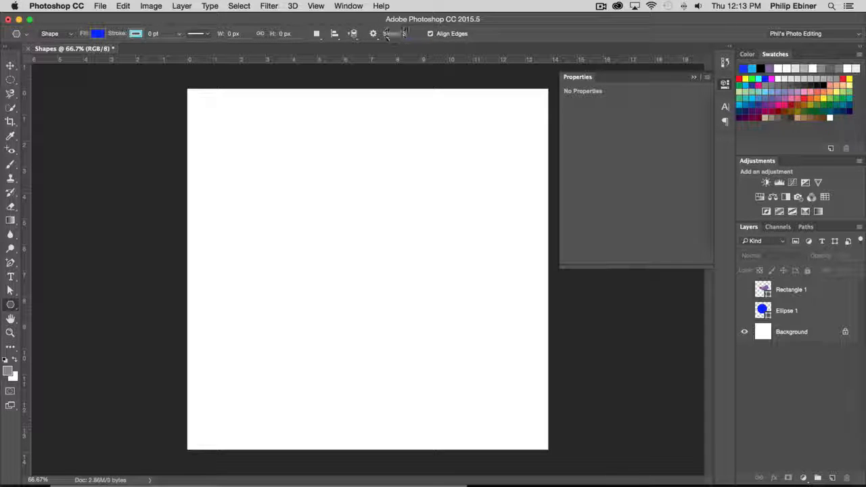
pyautogui.click(391, 35)
pyautogui.click(97, 34)
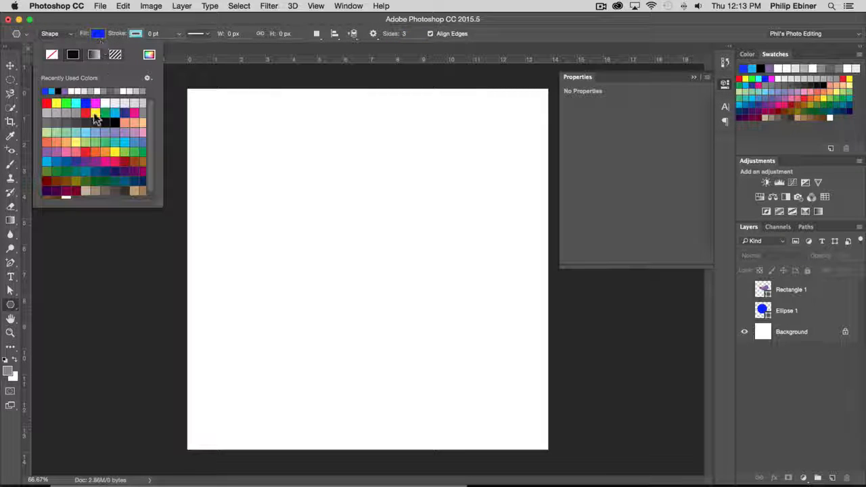
pyautogui.click(126, 122)
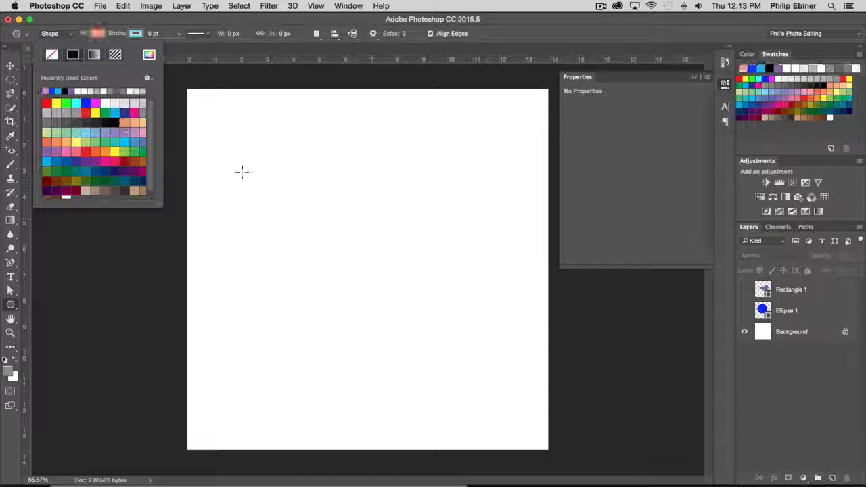
pyautogui.click(345, 210)
pyautogui.moveTo(334, 196)
pyautogui.mouseDown()
pyautogui.moveTo(397, 282)
pyautogui.moveTo(418, 265)
pyautogui.moveTo(409, 243)
pyautogui.mouseUp()
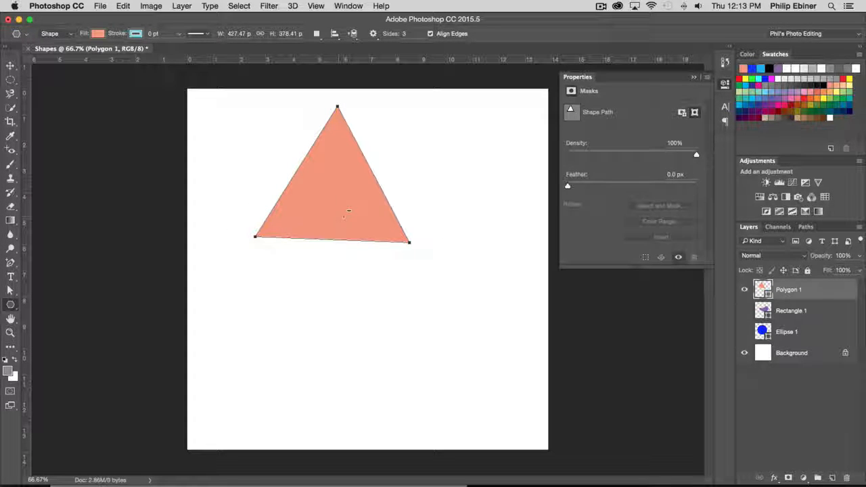
# - Move the triangle about 1.65 in right and 2.13 in down towards the canvas centre, and deselect it
pyautogui.click(11, 68)
pyautogui.moveTo(323, 196); pyautogui.dragTo(370, 248)
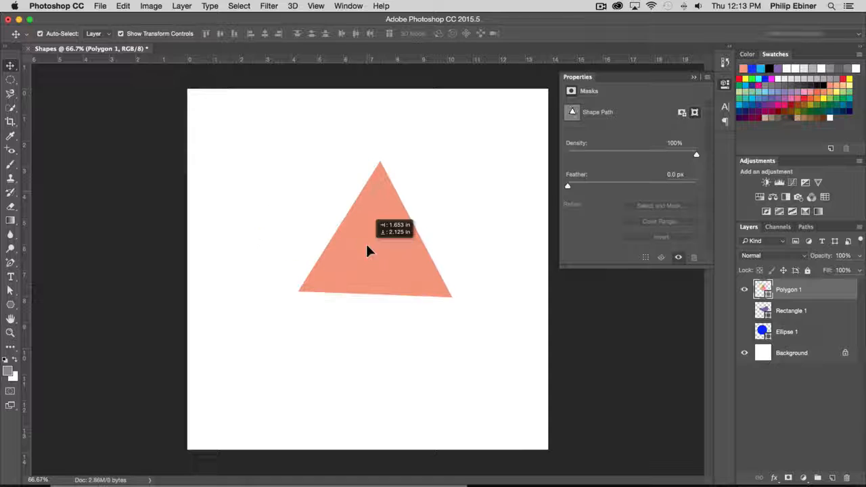
pyautogui.click(535, 292)
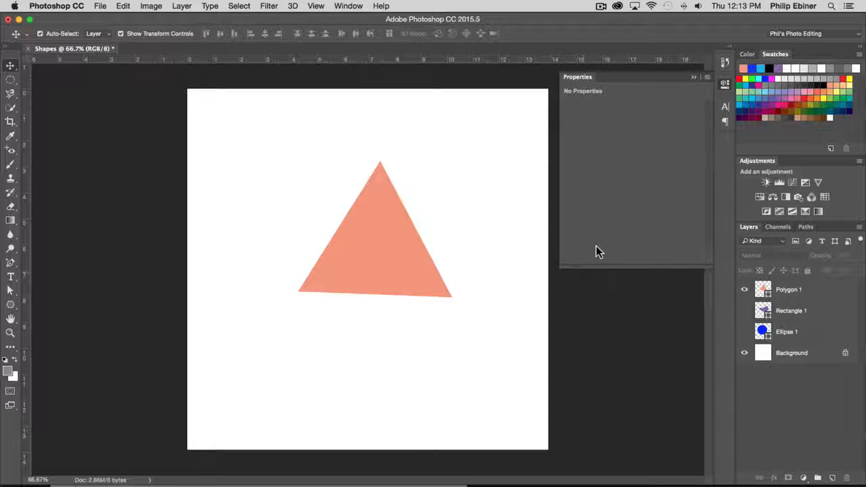
# - Set the polygon to 5 sides and draw a salmon pentagon about 319 by 330 px at the canvas's upper-left corner
pyautogui.click(11, 305)
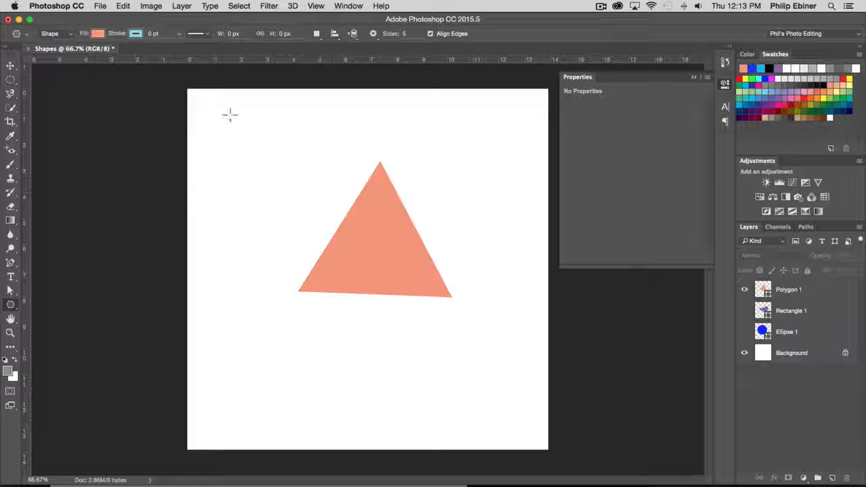
pyautogui.moveTo(244, 135); pyautogui.dragTo(295, 176)
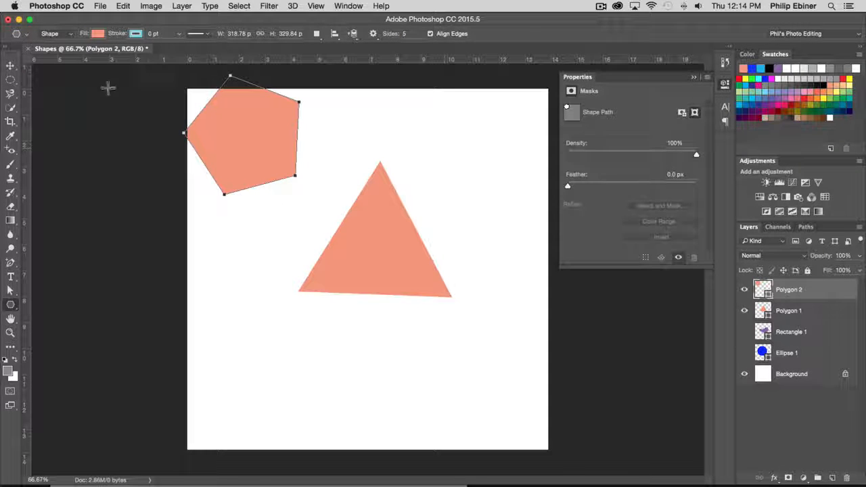
# - Move the pentagon to the lower-left area of the canvas and the triangle to the upper-right area
pyautogui.click(11, 65)
pyautogui.moveTo(276, 115); pyautogui.dragTo(328, 337)
pyautogui.moveTo(362, 234); pyautogui.dragTo(433, 189)
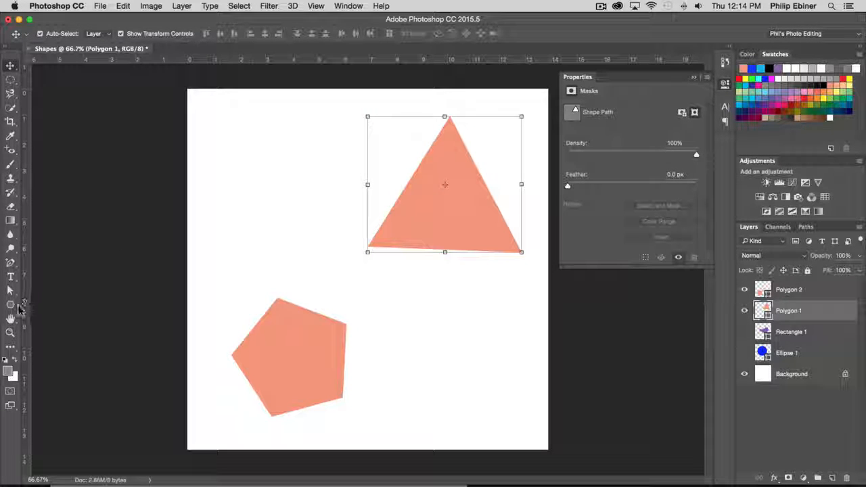
# - Switch to the Add Anchor Point tool with the triangle's layer selected
pyautogui.click(13, 309)
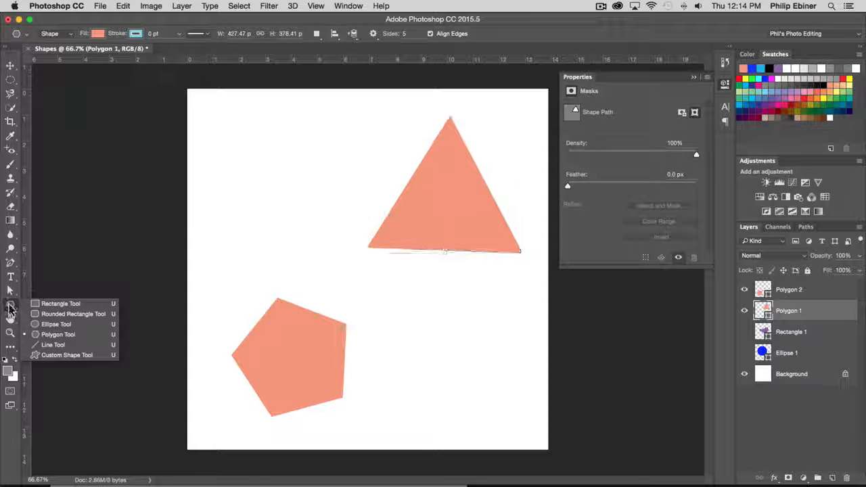
pyautogui.click(10, 307)
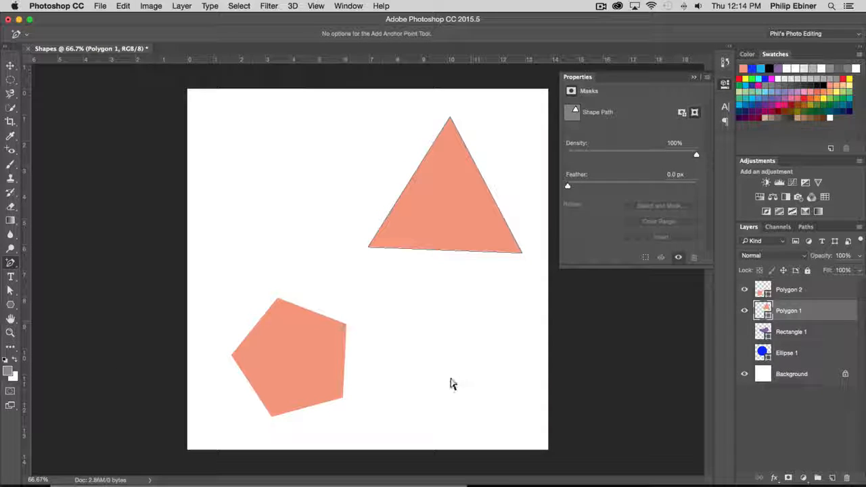